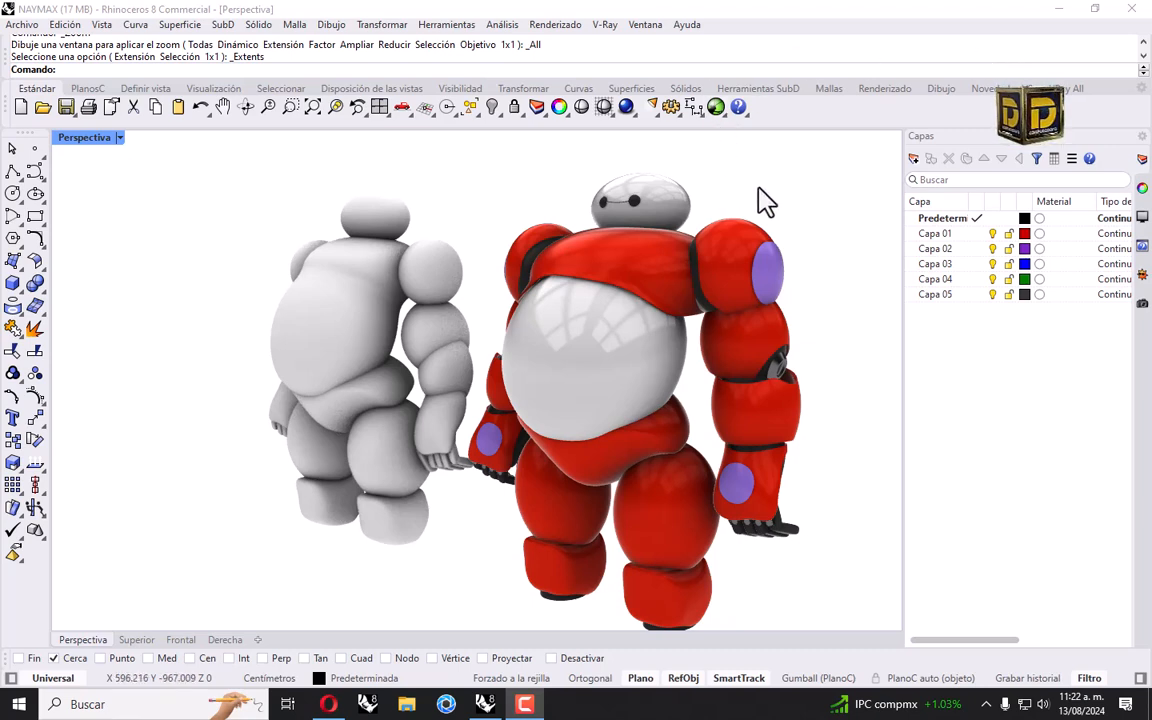
Step: Hide the unarmored white figure standing beside the red armored robot
right_click_drag(318, 178, 285, 210)
left_click_drag(166, 155, 485, 598)
left_click(489, 113)
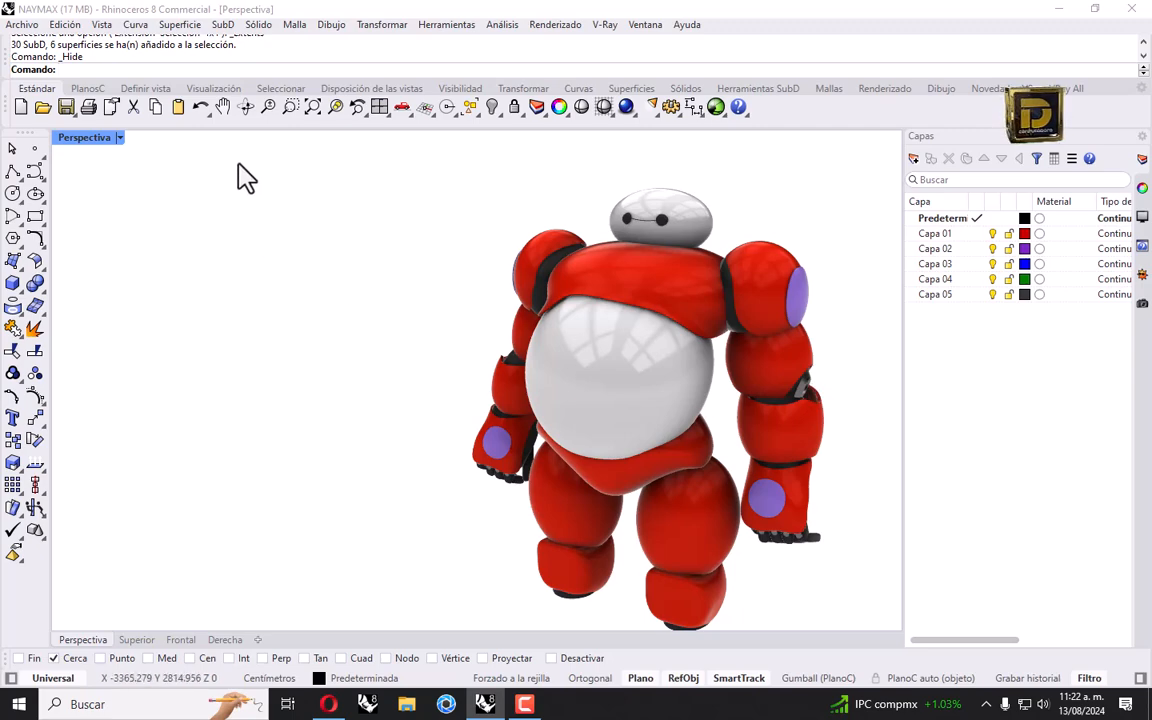
right_click(315, 104)
Step: Switch the perspective viewport's display mode from rendered to Shaded (Sombreado)
left_click(119, 138)
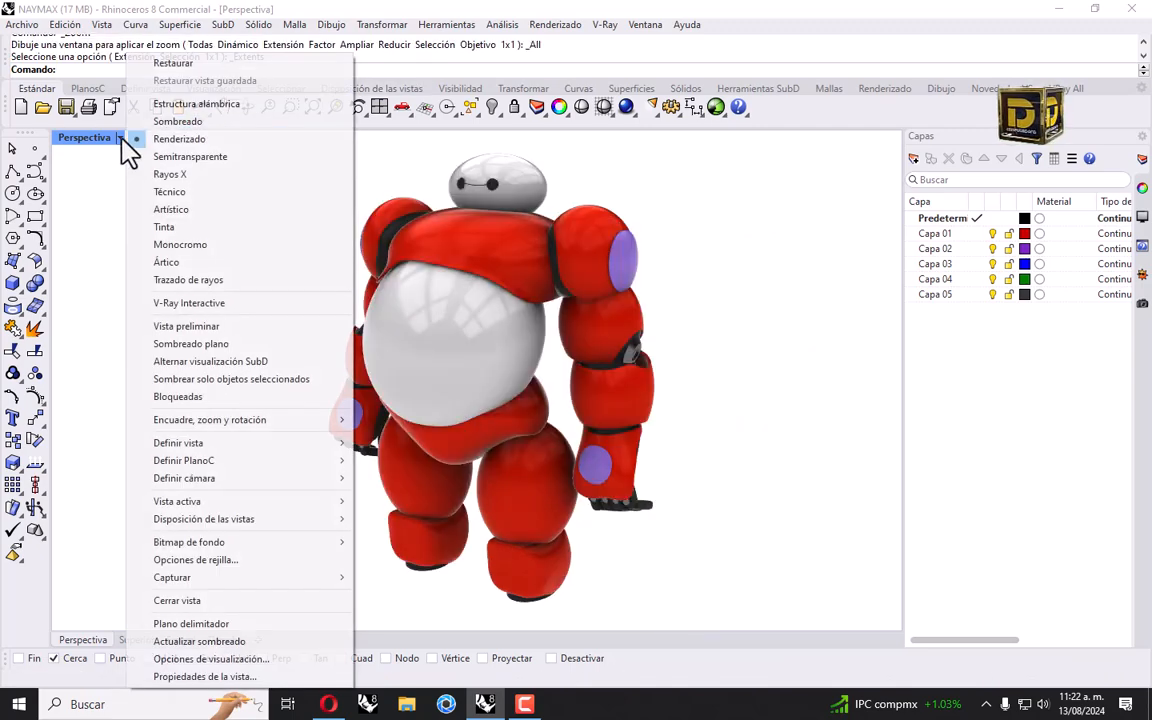
left_click(184, 121)
scroll(635, 296, "up", 5)
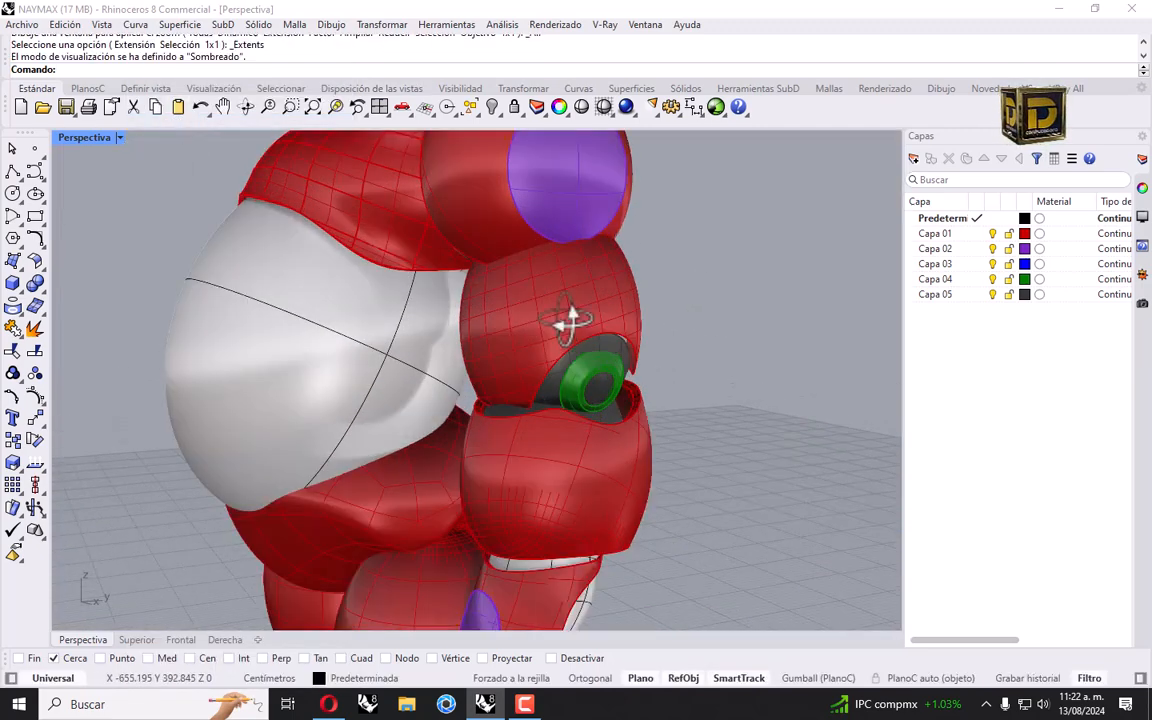
Step: Examine the isocurve density and trimmed shape of the red upper-arm armor surface
left_click(540, 340)
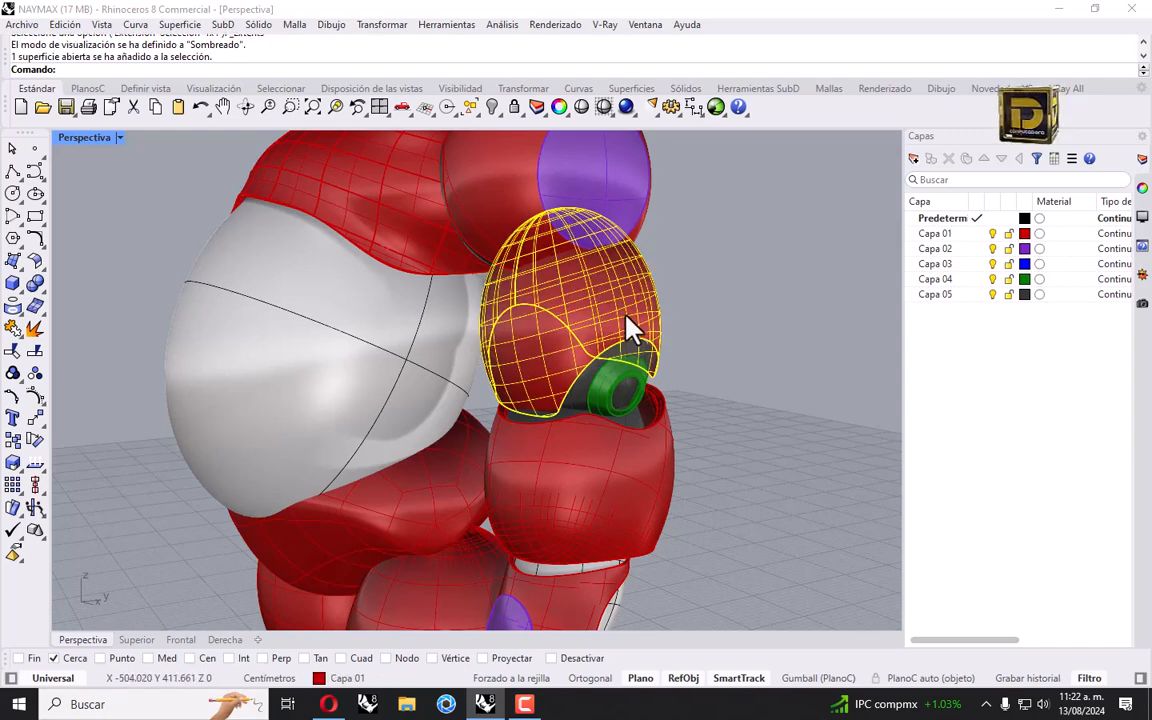
key("Delete")
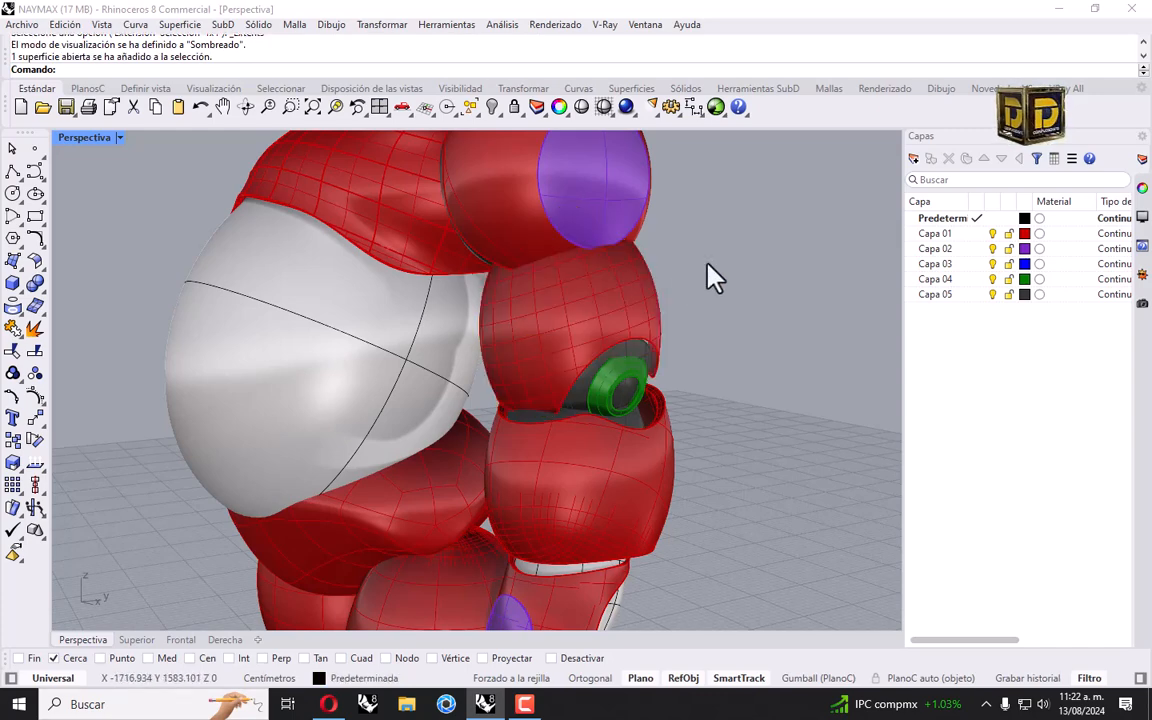
right_click_drag(514, 347, 557, 345)
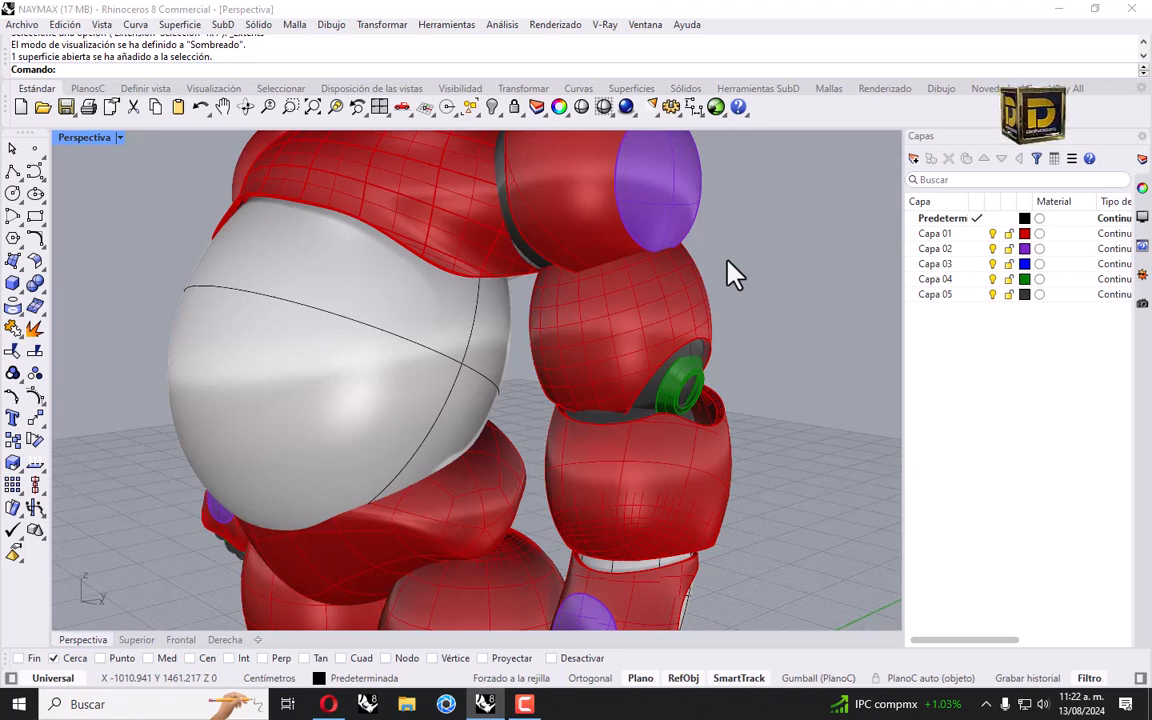
scroll(620, 319, "up", 2)
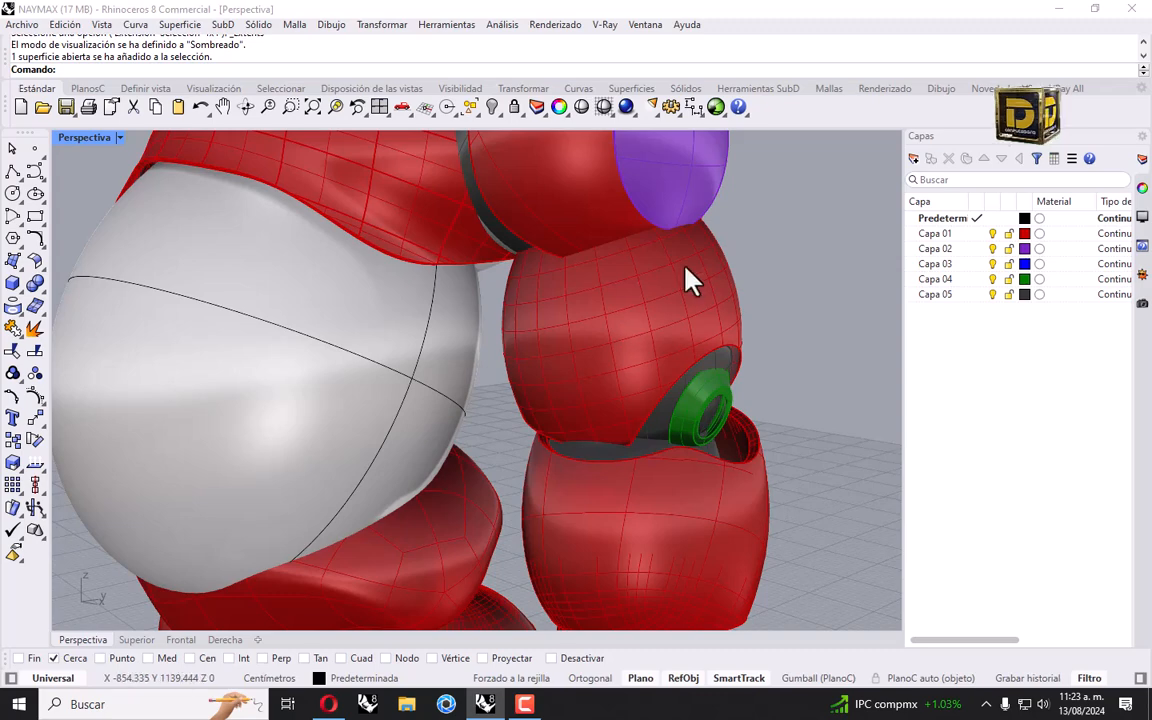
right_click_drag(676, 267, 739, 271)
left_click(707, 329)
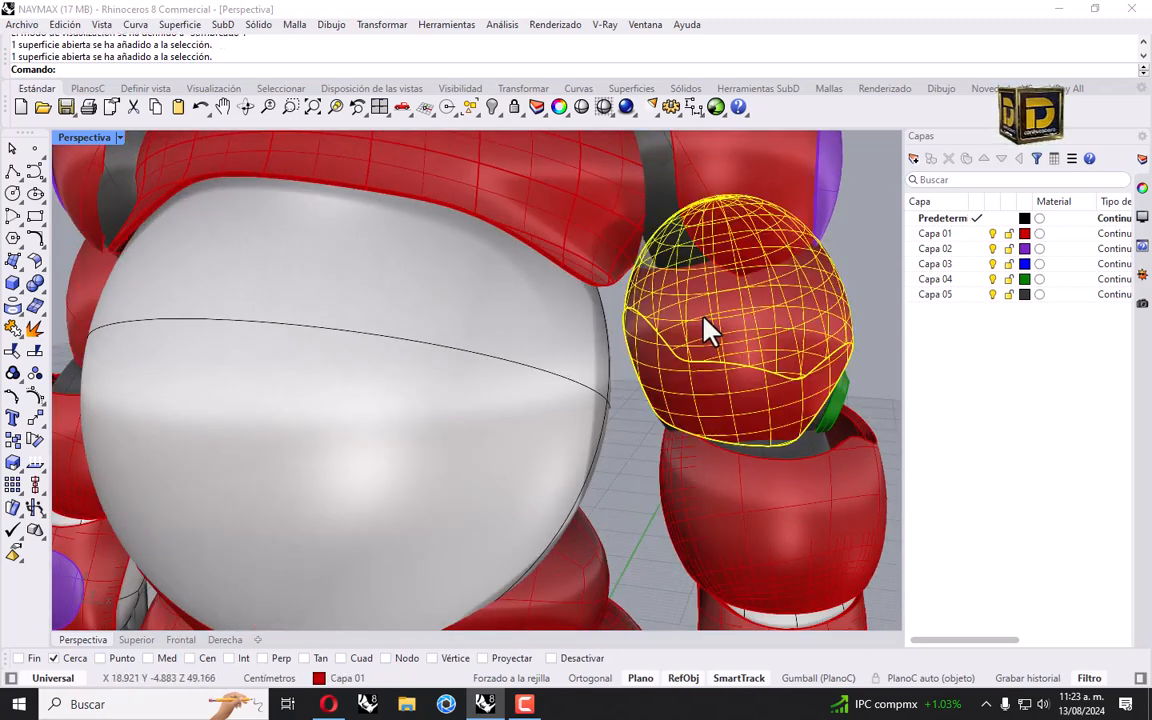
right_click_drag(784, 329, 838, 295)
left_click(833, 283)
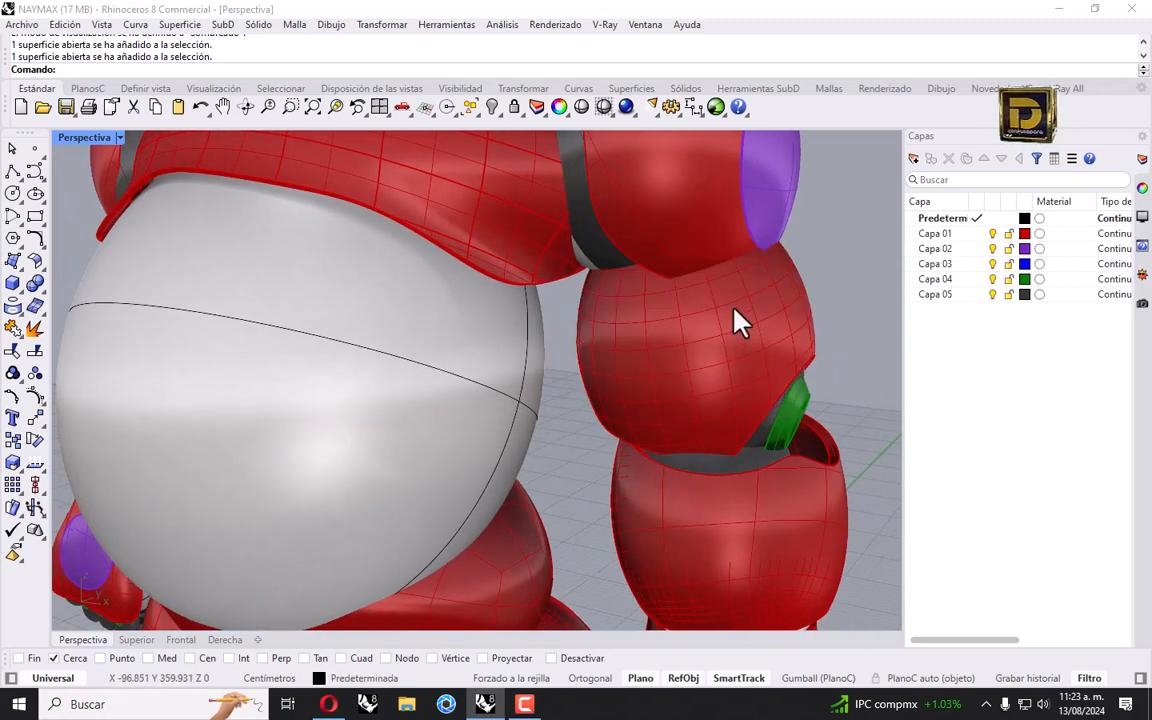
type("_fi")
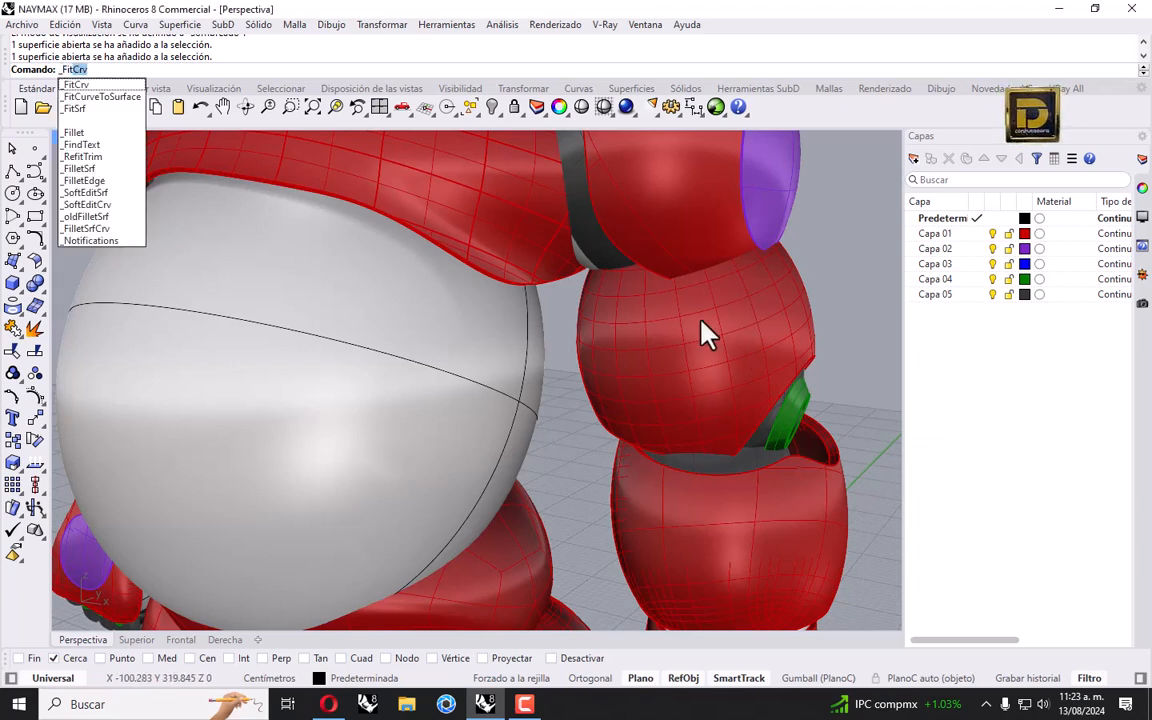
left_click(74, 108)
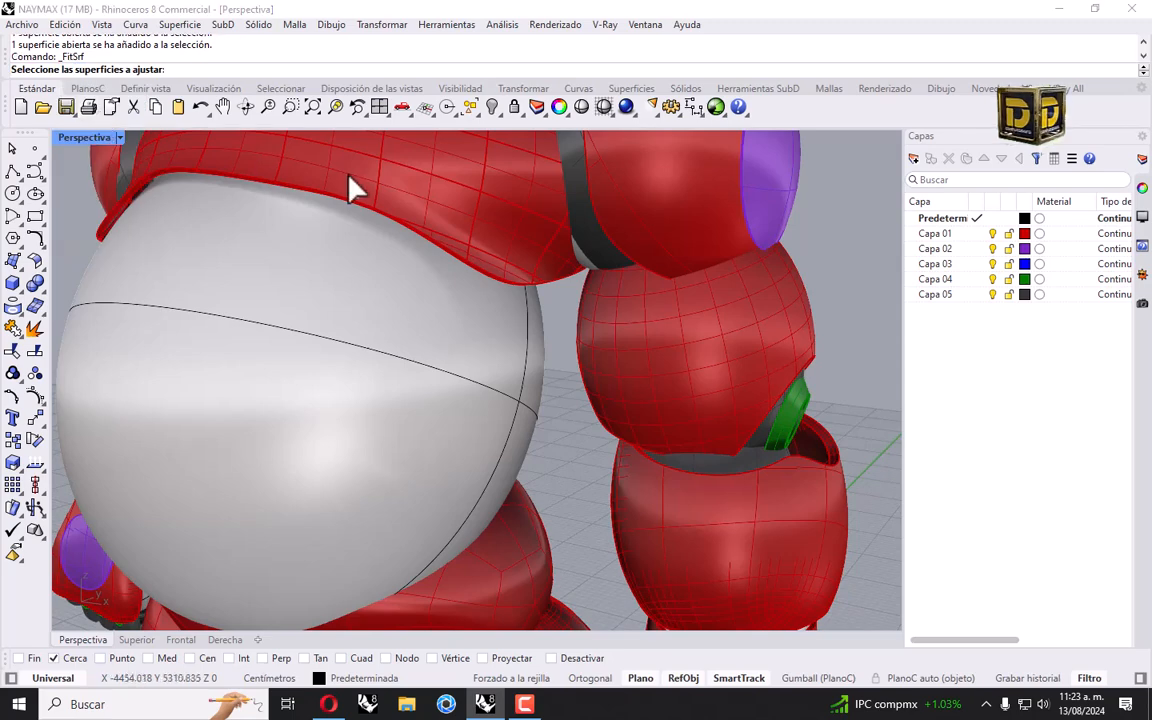
key("Escape")
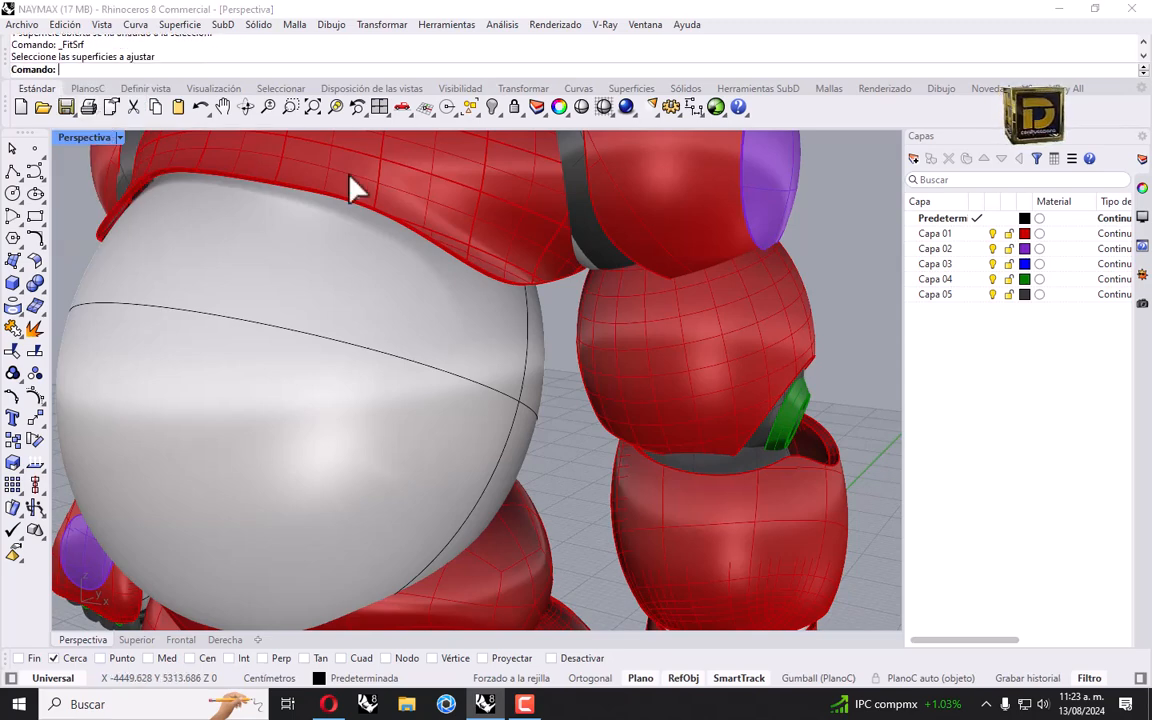
Step: Copy the red upper-arm armor surface to the empty space beside the arm, with object snaps disabled
left_click(674, 360)
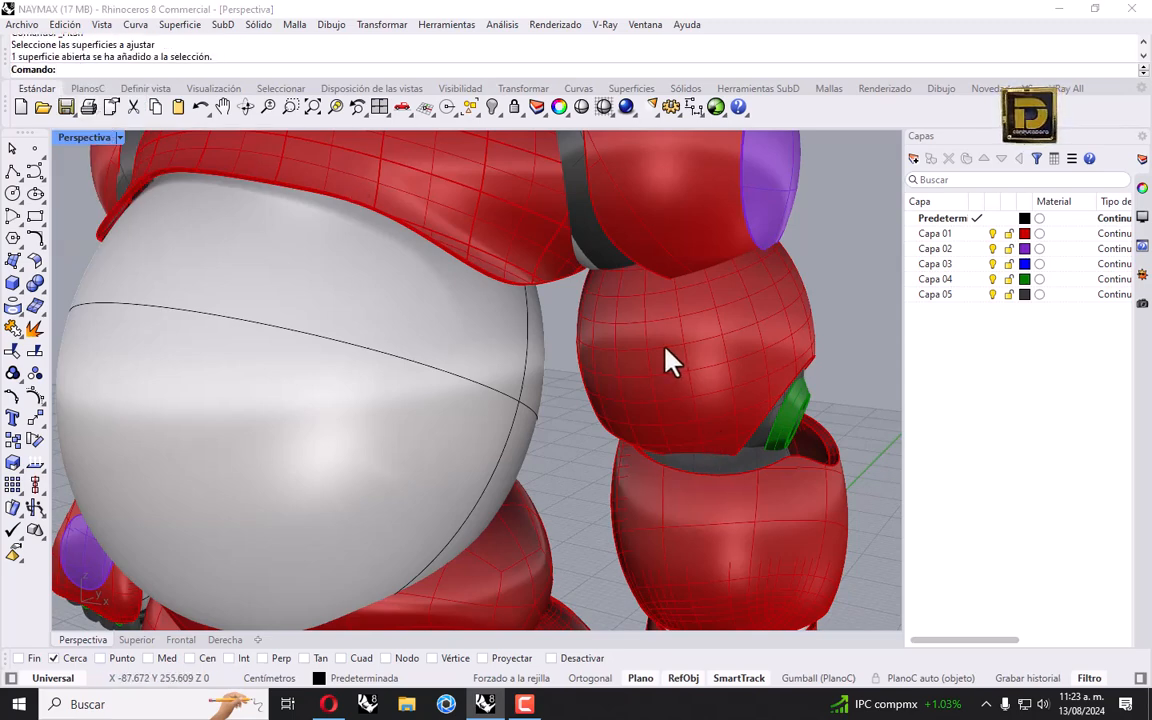
left_click(14, 440)
scroll(441, 384, "down", 7)
left_click(529, 379)
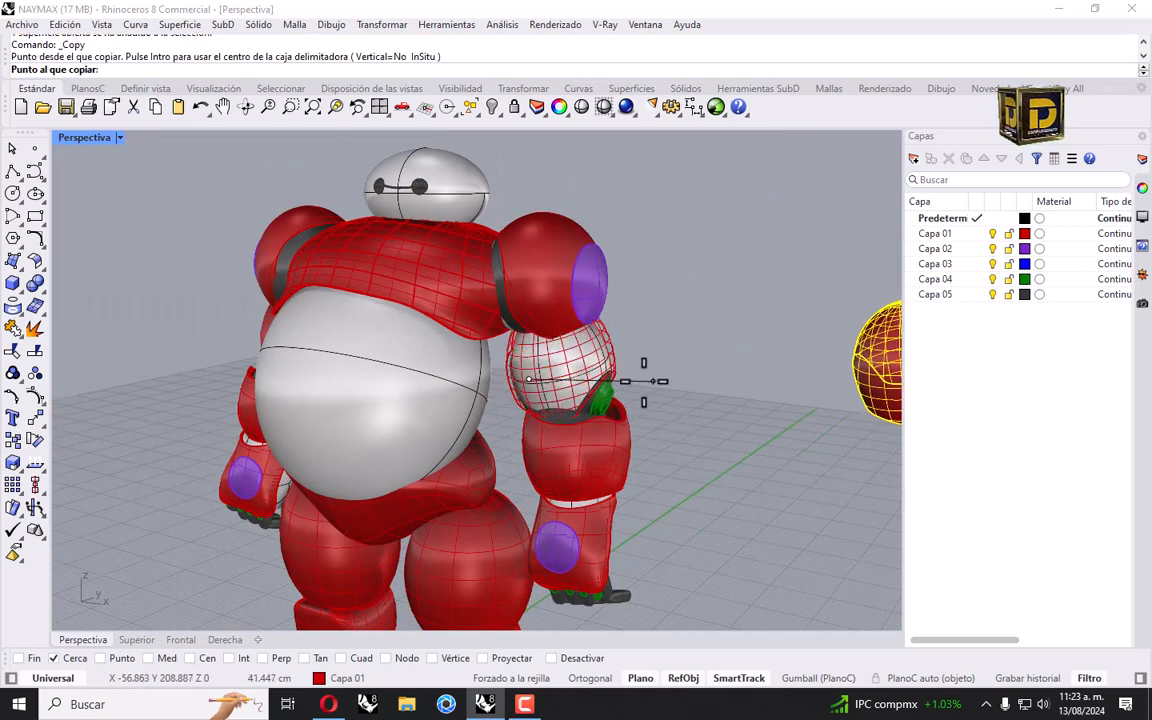
key("Escape")
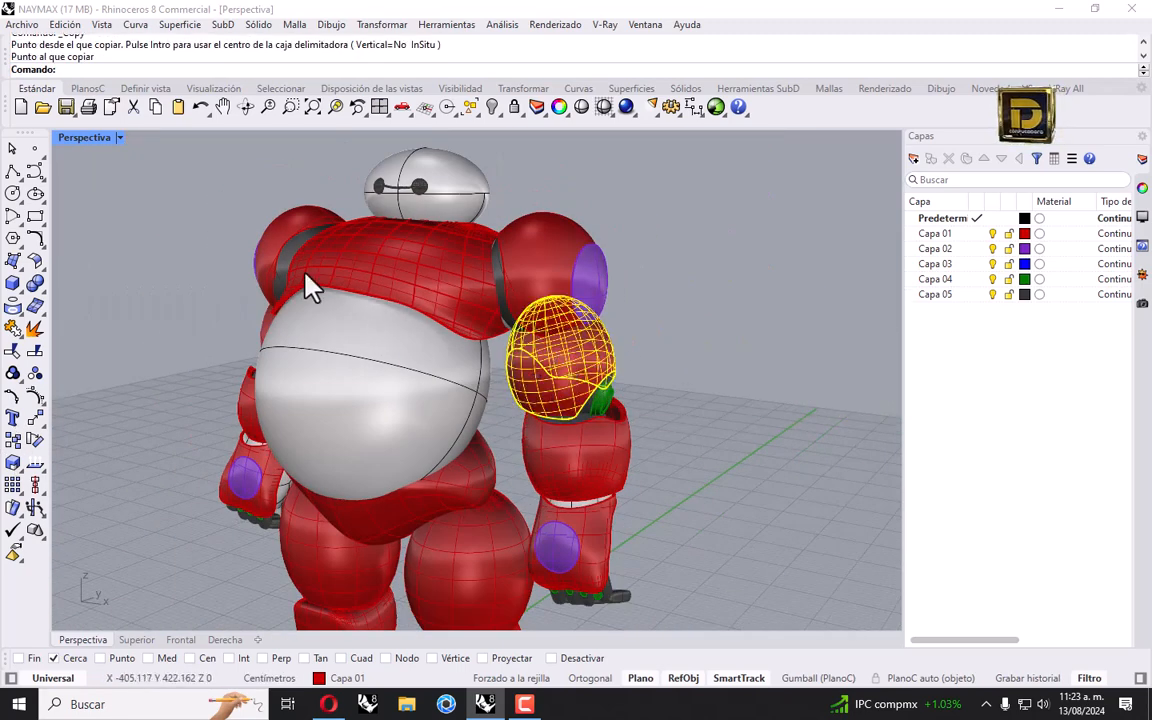
left_click(15, 441)
left_click(565, 657)
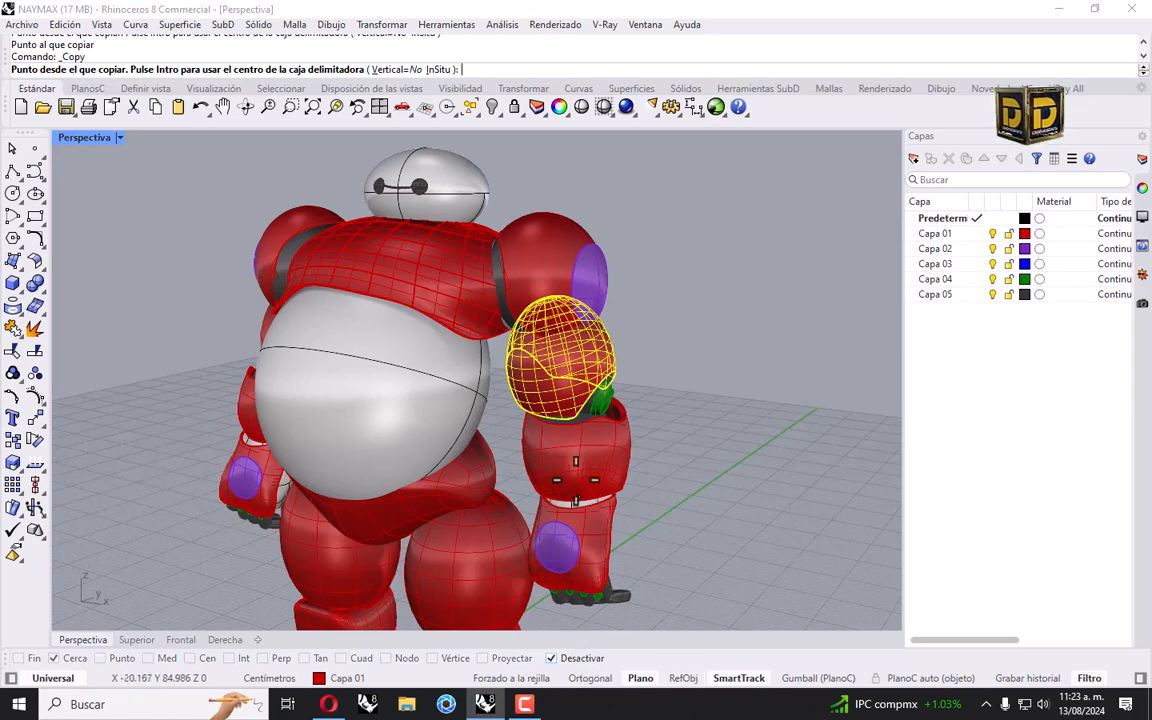
left_click(571, 382)
left_click(627, 391)
key("Escape")
key("Escape")
Step: Refit the copied upper-arm surface with FitSrf at 0.001 tolerance, degree 3 in U and V, deleting the input and retrimming
scroll(707, 357, "up", 3)
type("fit")
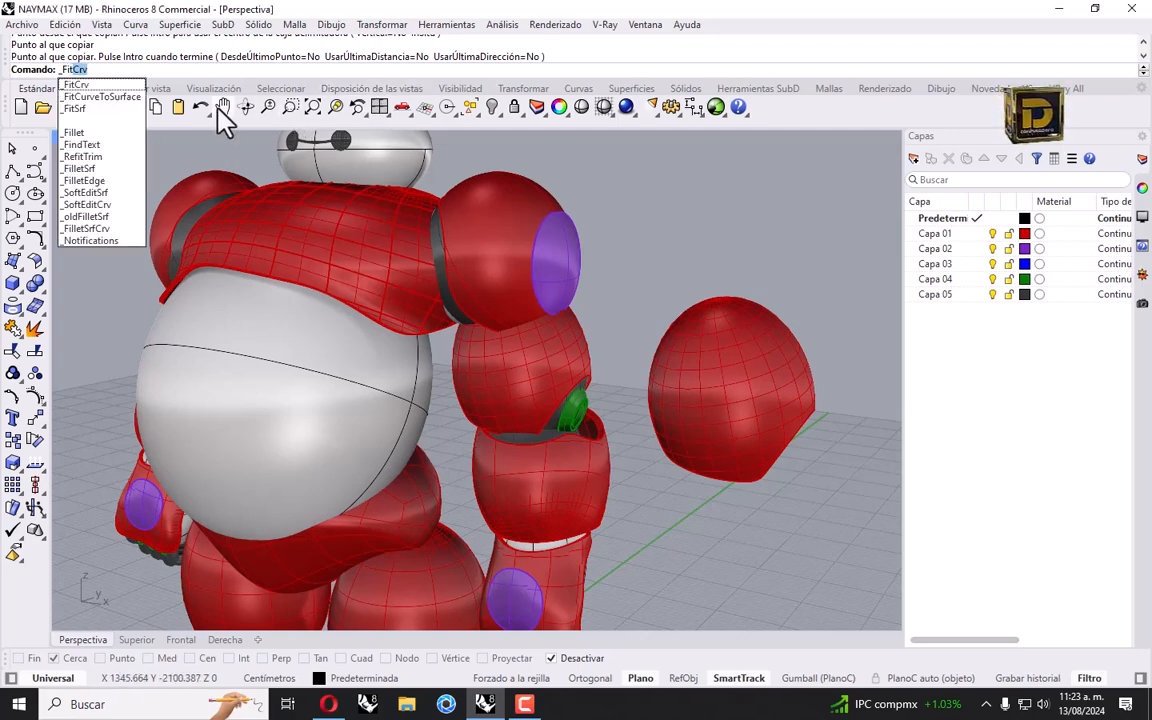
left_click(105, 108)
left_click(724, 380)
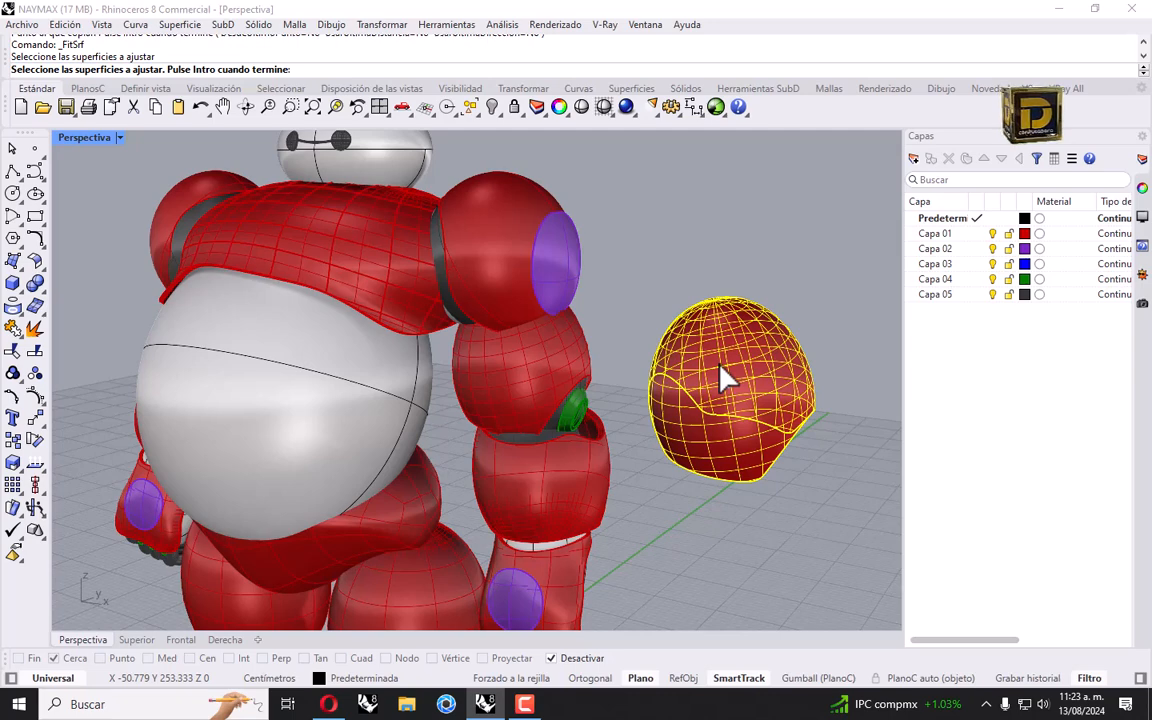
key("Return")
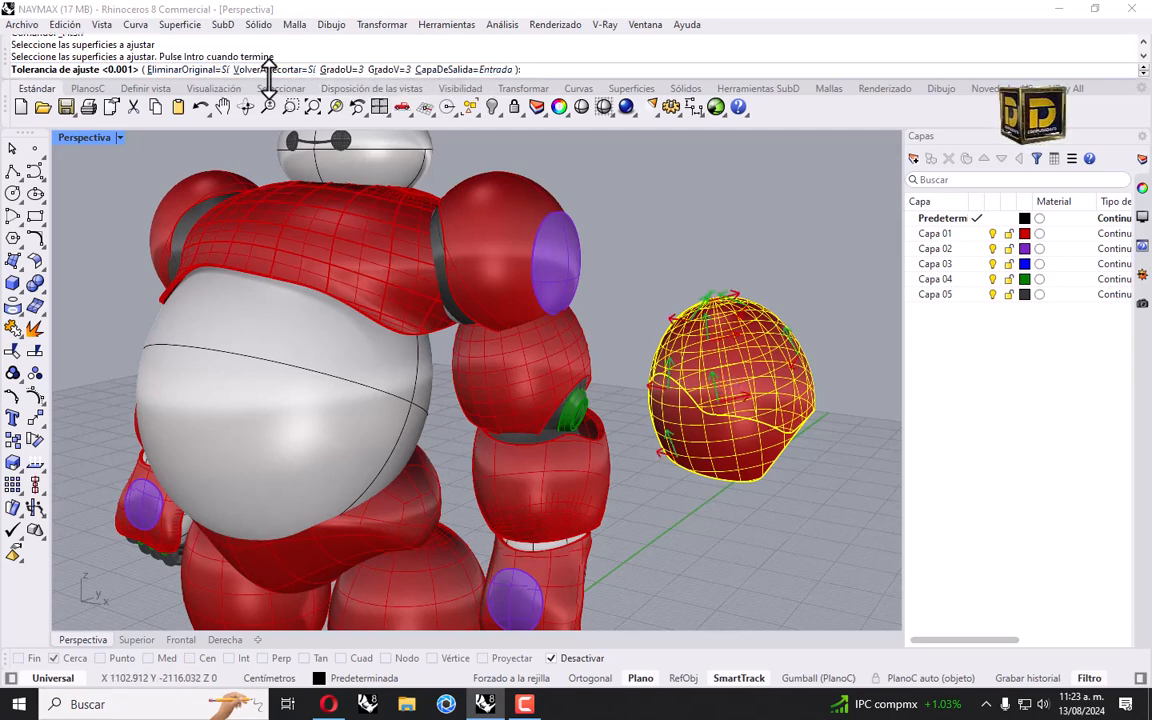
key("Return")
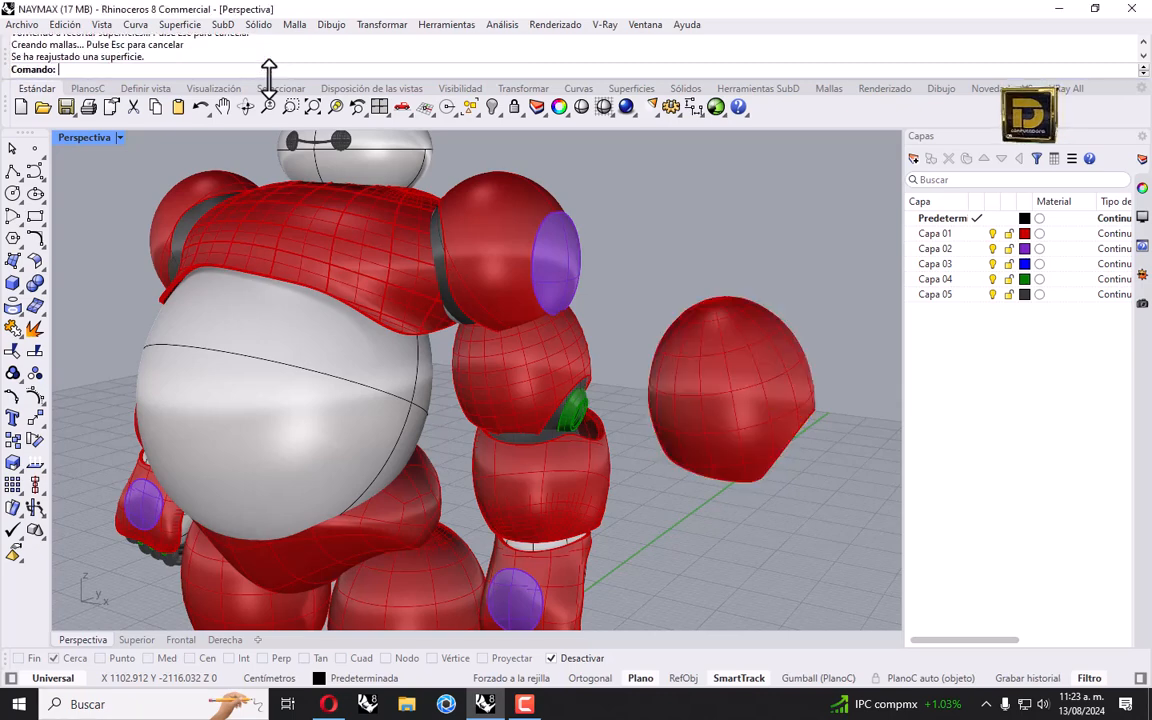
Step: Compare the control points of the original and refitted upper-arm surfaces, turning the point display off when done
scroll(690, 340, "up", 3)
scroll(723, 352, "up", 2)
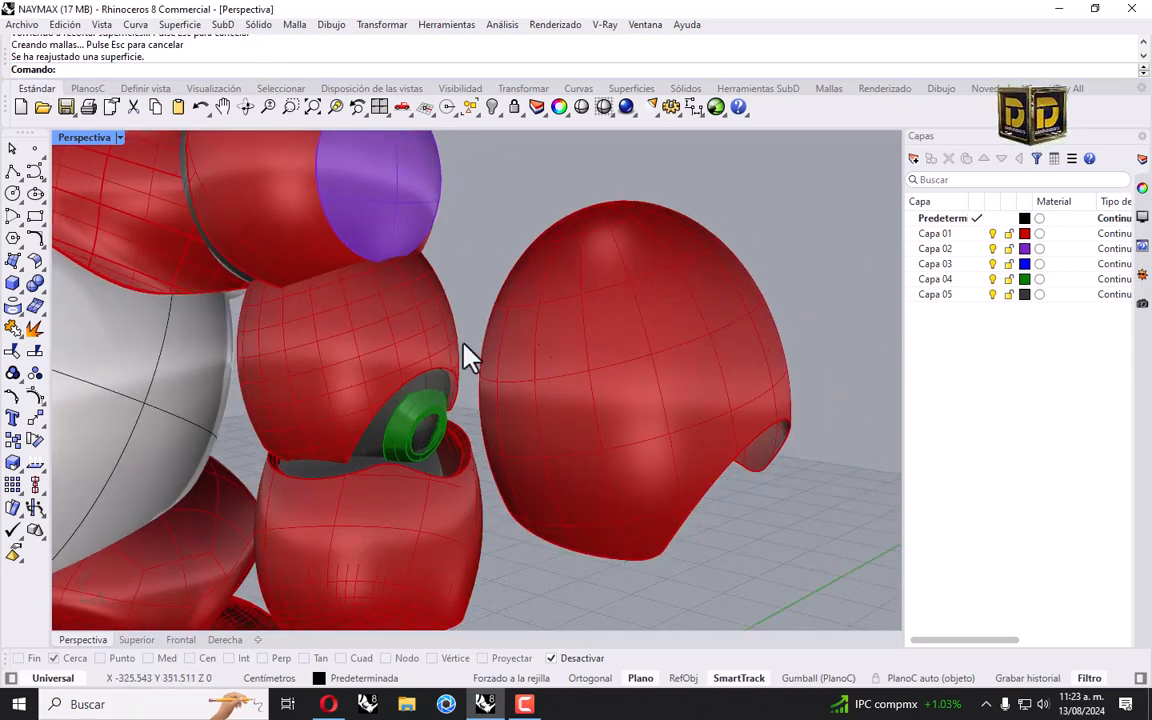
right_click_drag(530, 362, 640, 322)
left_click(650, 324)
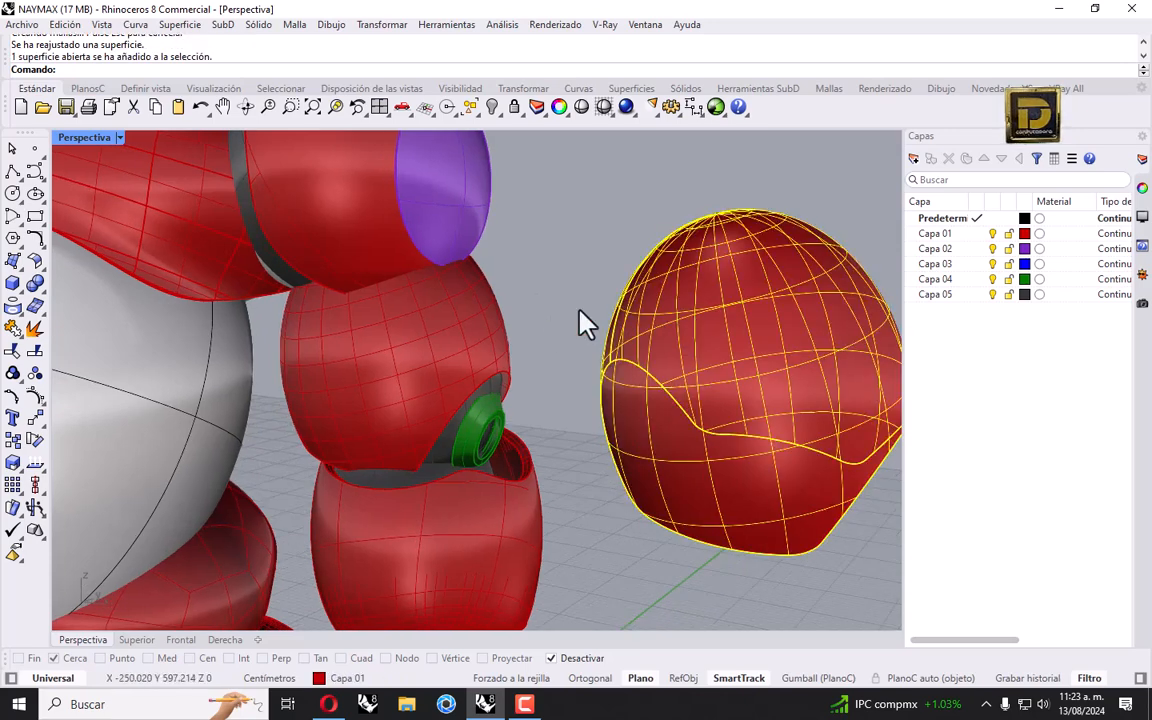
left_click(440, 337)
left_click(14, 373)
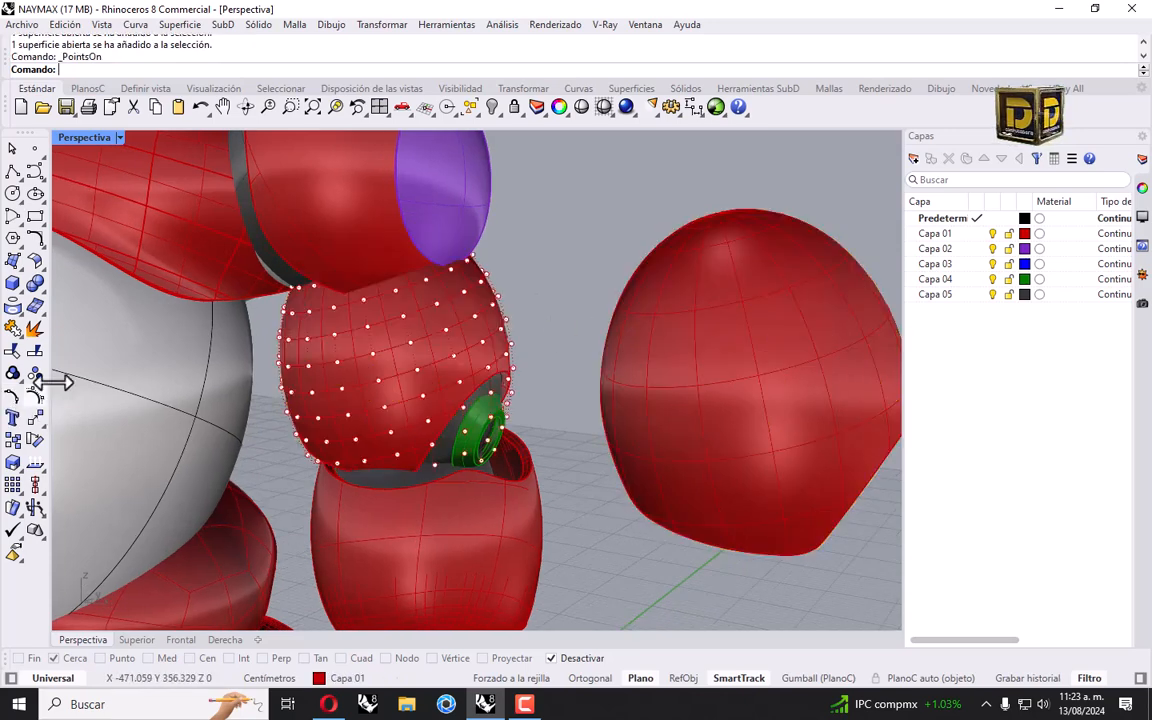
left_click(640, 290)
key("F10")
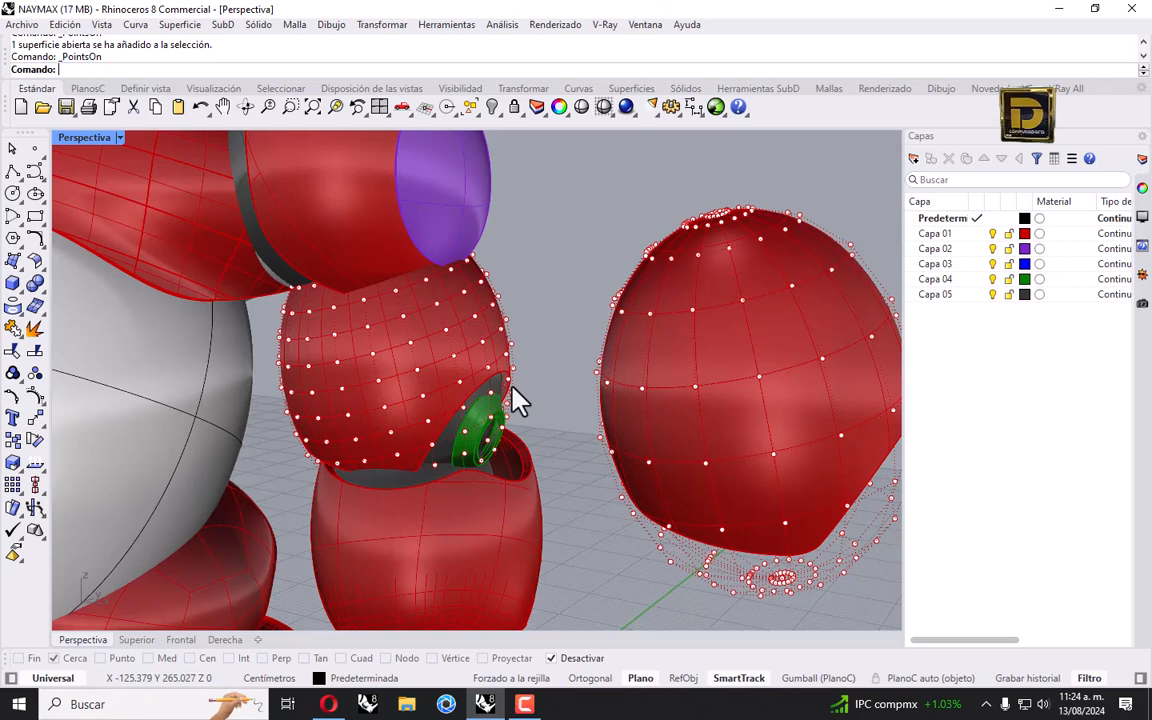
key("Escape")
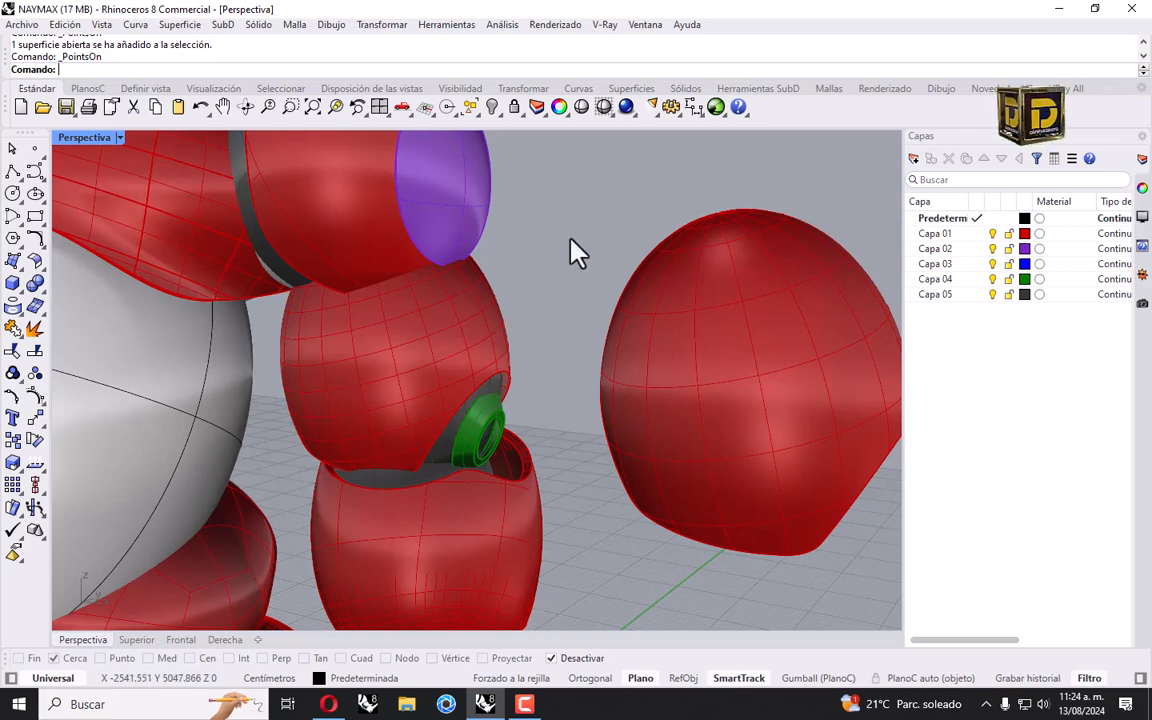
Step: Examine the refitted upper-arm copy from several angles against the original surface on the arm
scroll(404, 310, "down", 2)
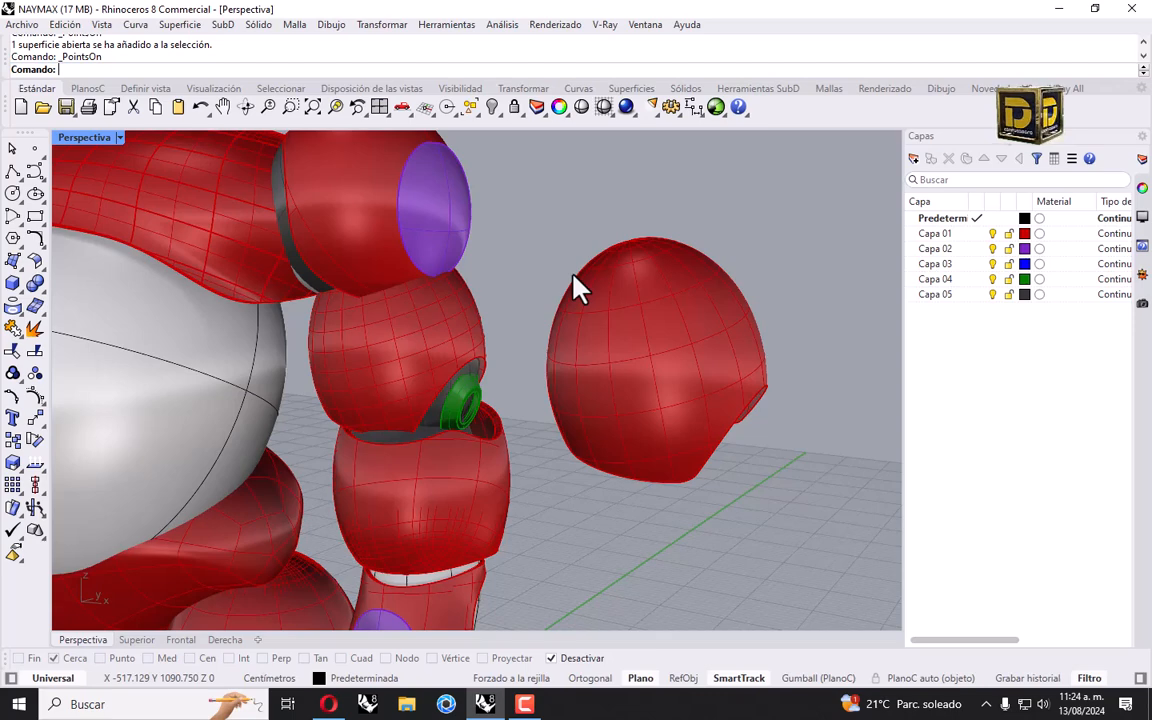
right_click_drag(573, 277, 679, 304)
scroll(679, 306, "down", 5)
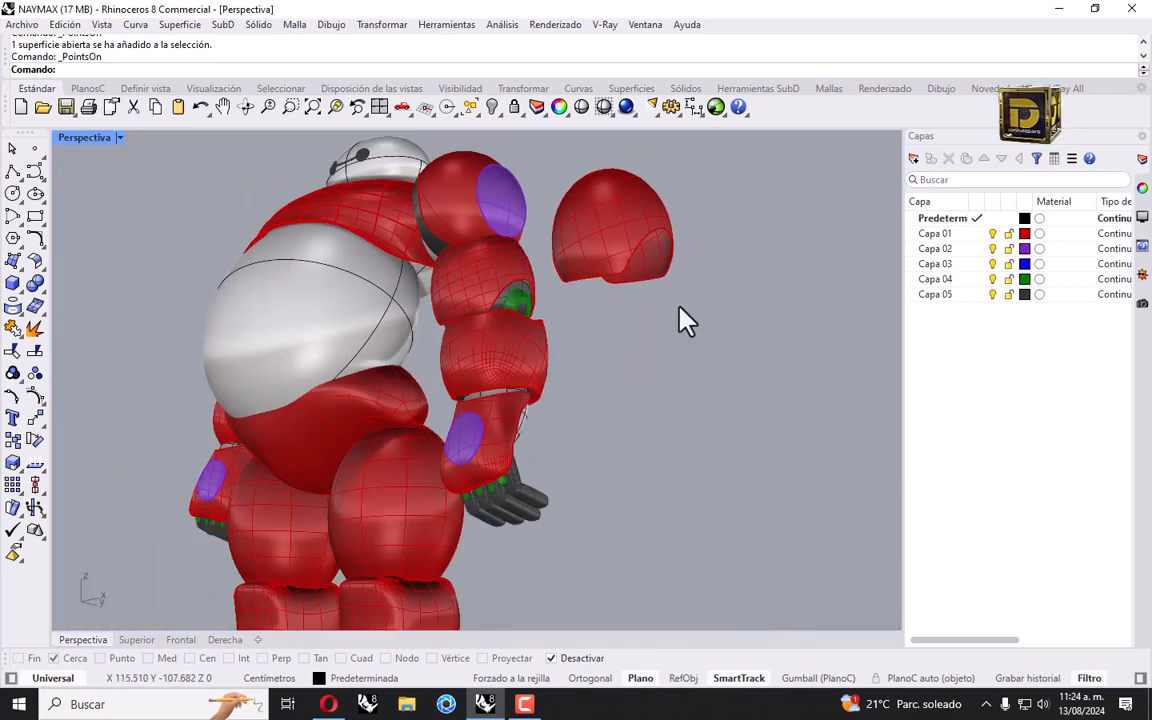
scroll(579, 239, "up", 5)
scroll(545, 350, "down", 5)
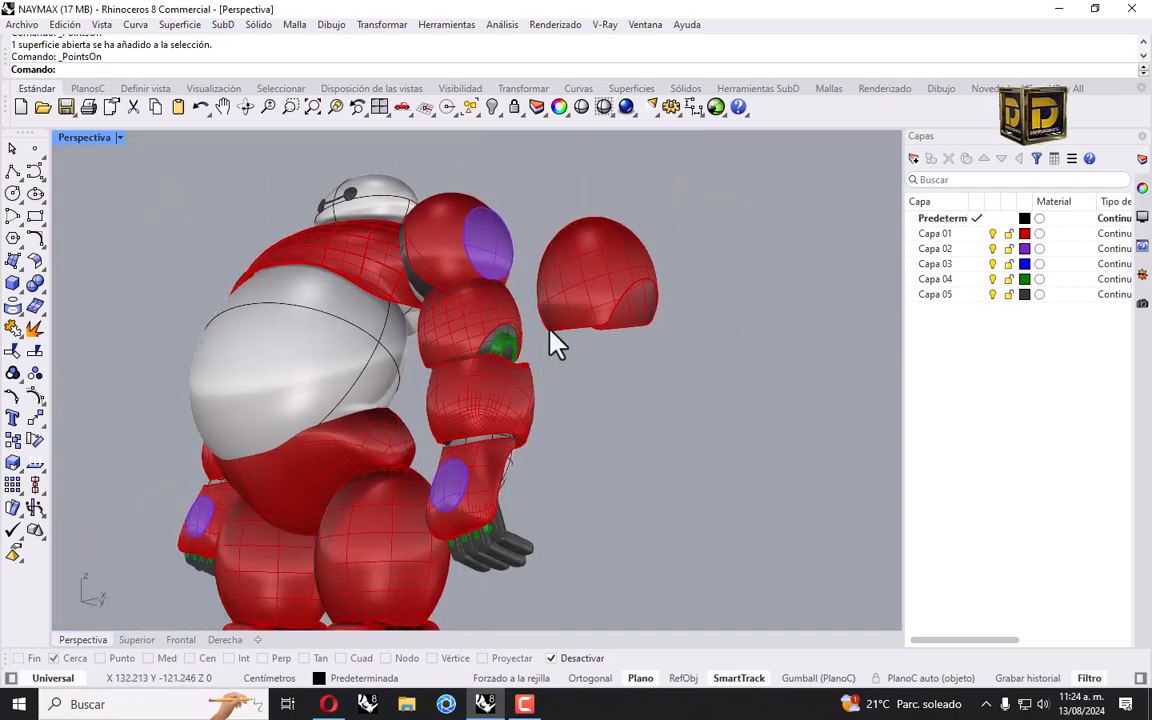
right_click_drag(532, 334, 524, 305)
scroll(586, 270, "up", 5)
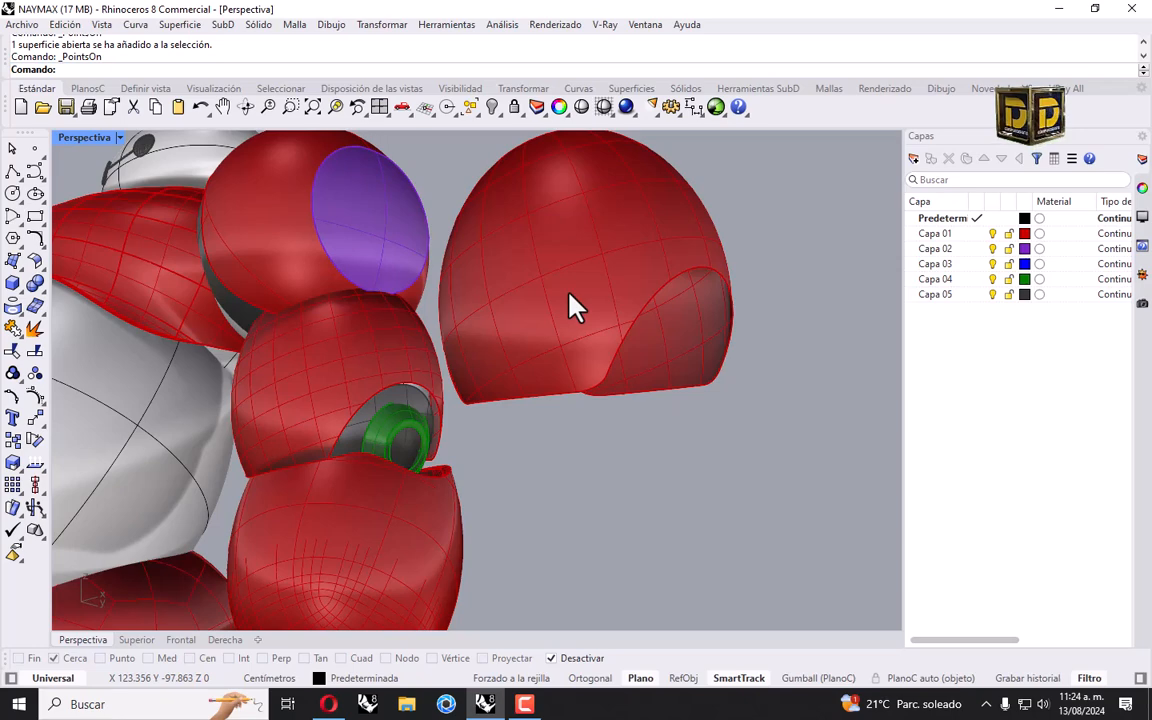
left_click(563, 303)
right_click_drag(563, 303, 612, 320)
scroll(542, 283, "down", 3)
left_click(606, 232)
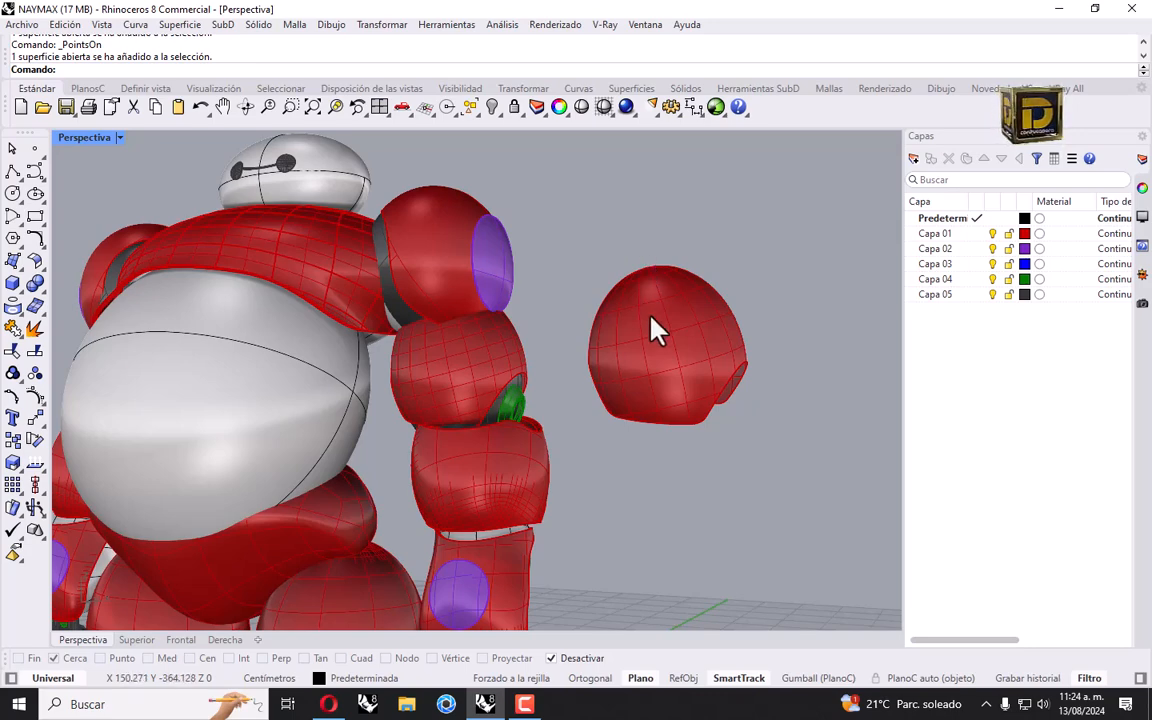
scroll(672, 323, "up", 3)
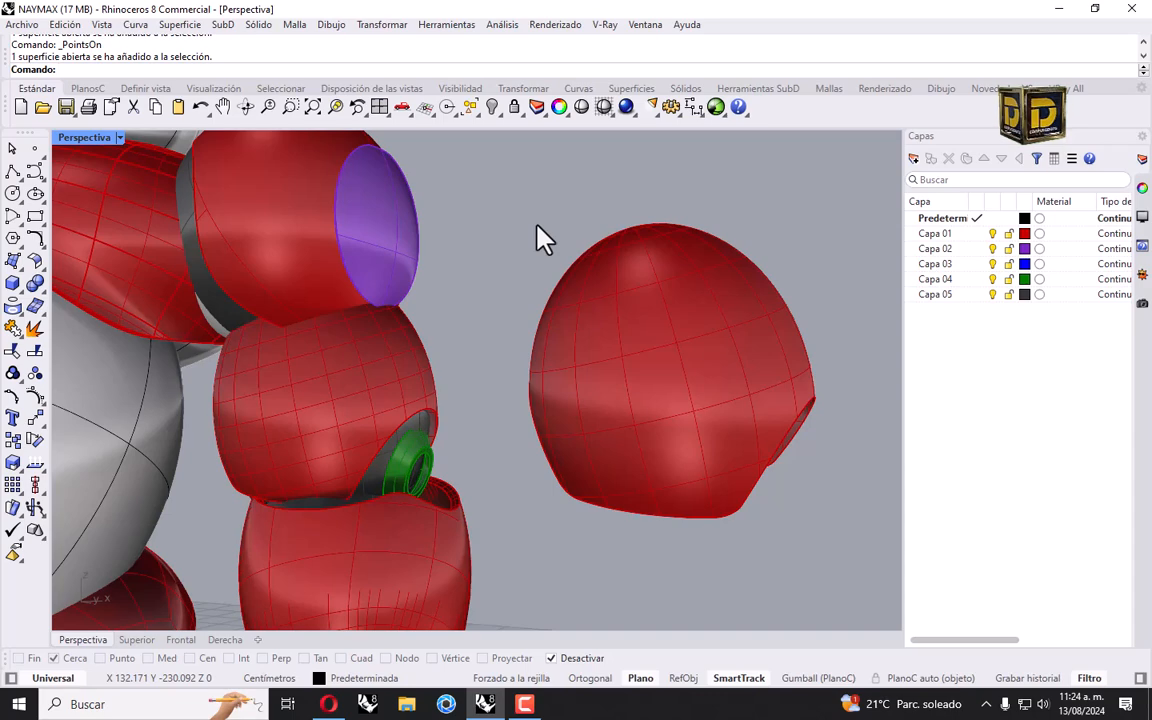
left_click(411, 334)
left_click(12, 440)
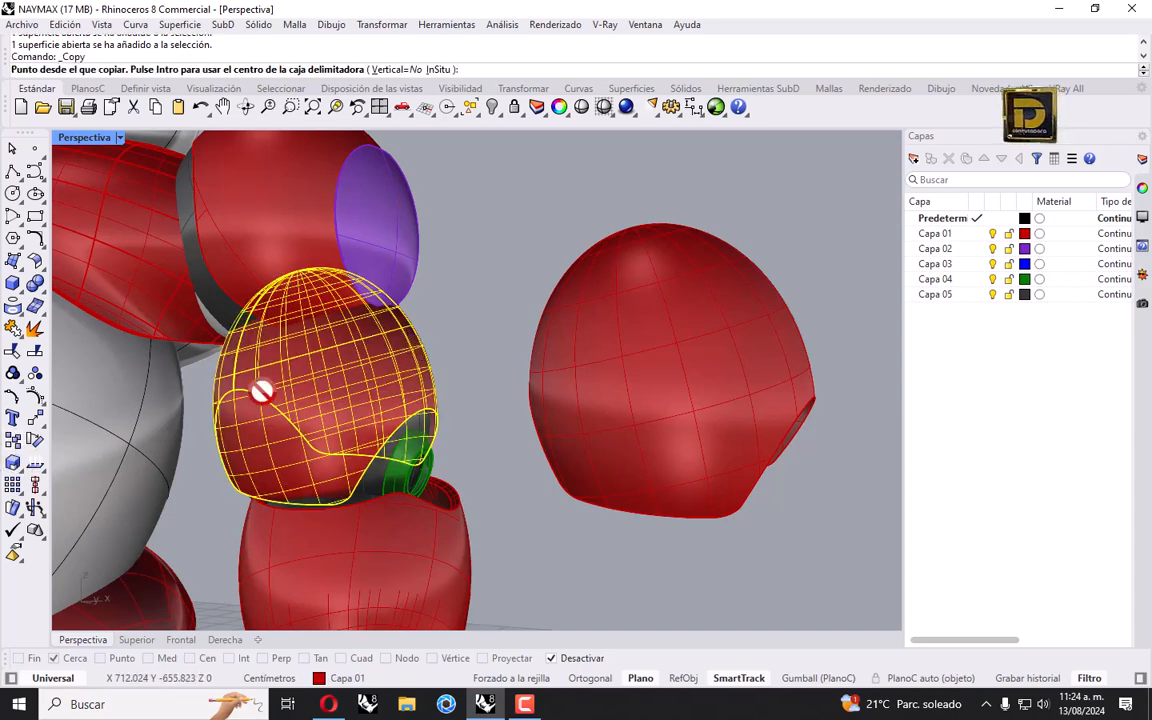
left_click(13, 439)
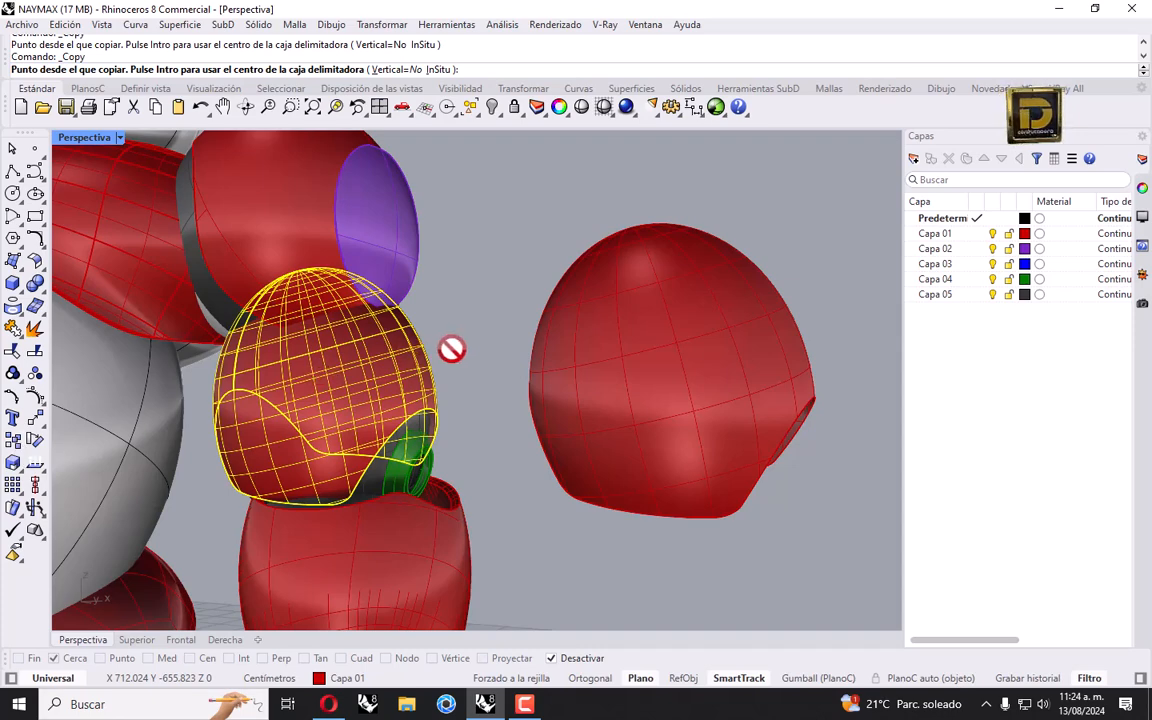
key("Escape")
key("Escape")
Step: Restore the four-viewport layout and copy the original upper-arm surface in the Front view to beyond the refitted copy
scroll(389, 302, "down", 10)
double_click(72, 140)
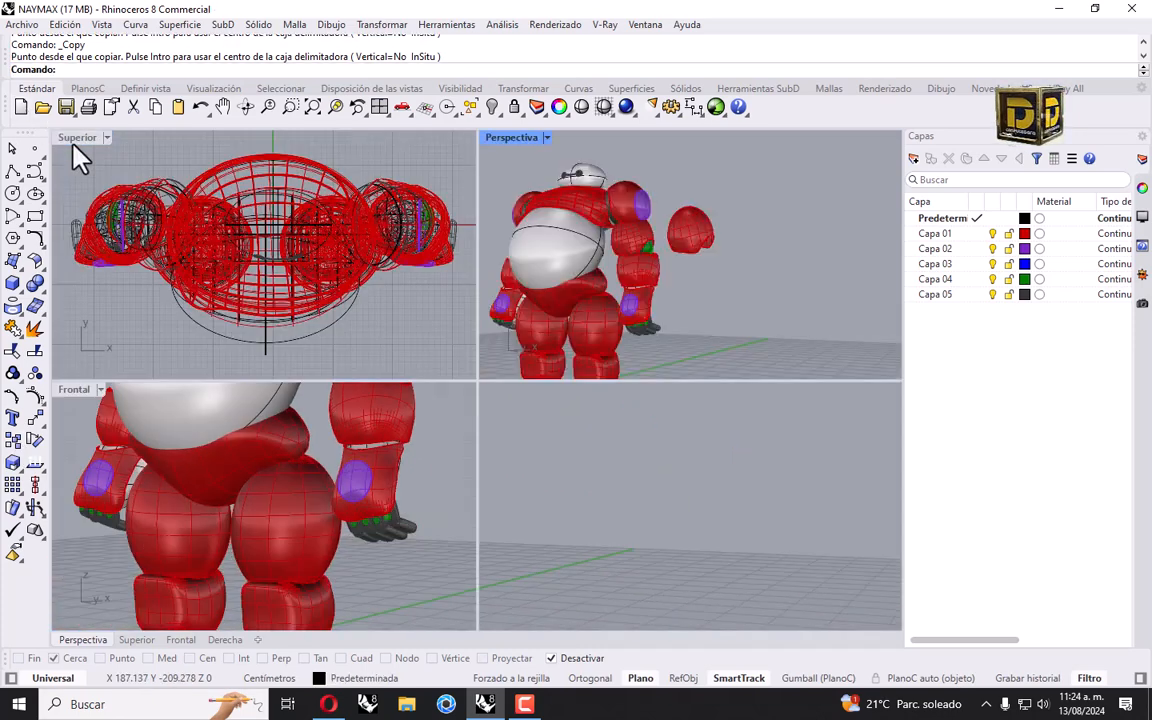
scroll(342, 468, "up", 9)
left_click(350, 478)
left_click(400, 467, "shift")
right_click_drag(429, 462, 212, 506)
left_click(12, 440)
scroll(290, 481, "down", 10)
left_click(186, 494)
left_click(324, 492)
key("Escape")
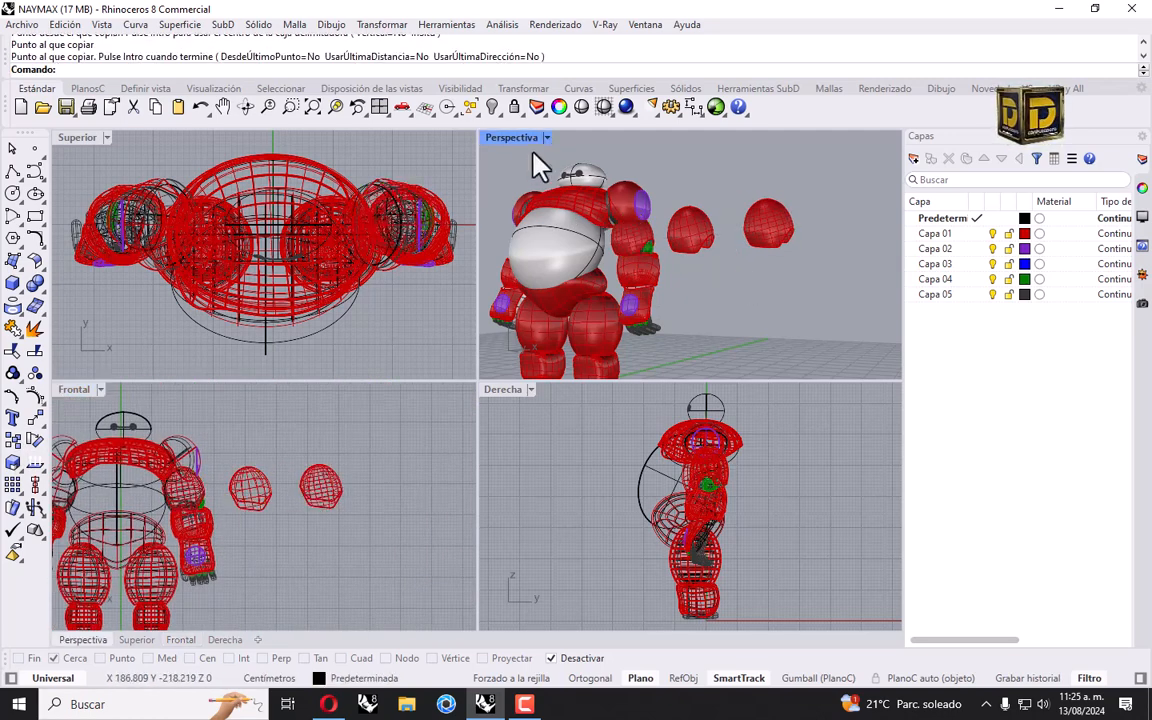
Step: Refit the outermost upper-arm copy in the maximized Perspective view with AjustarSup at 0.001 tolerance, degree 3 in U and V, retrimming and keeping the input
double_click(507, 139)
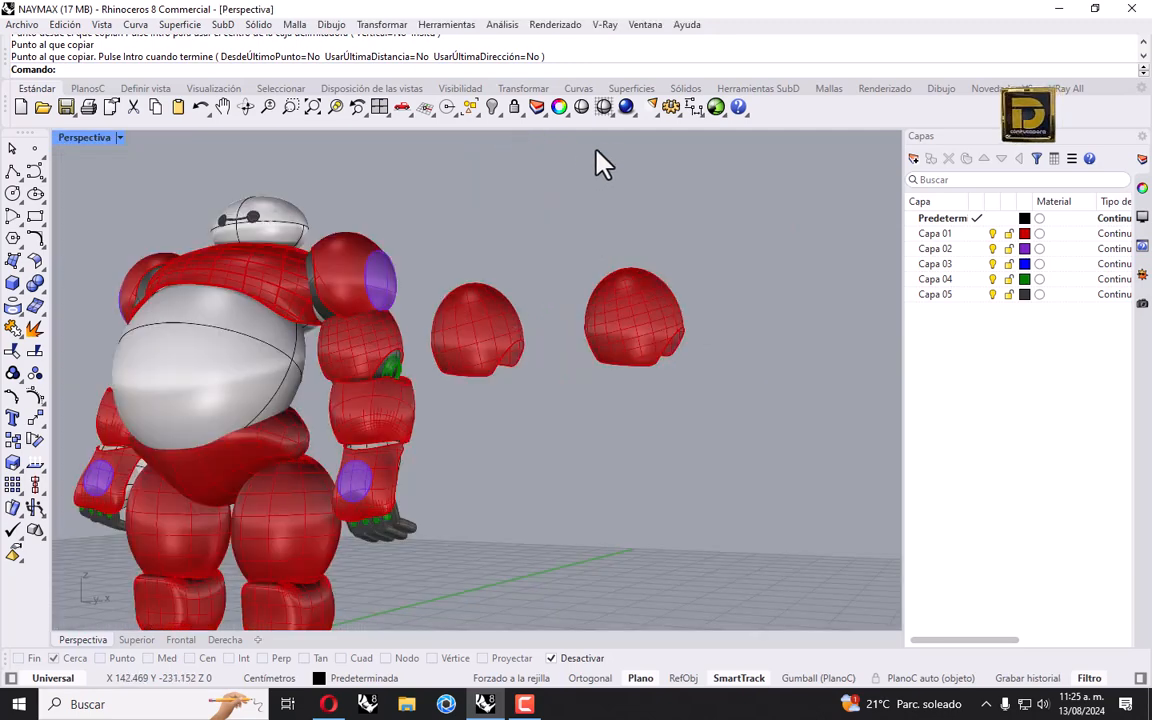
type("AjustarSup")
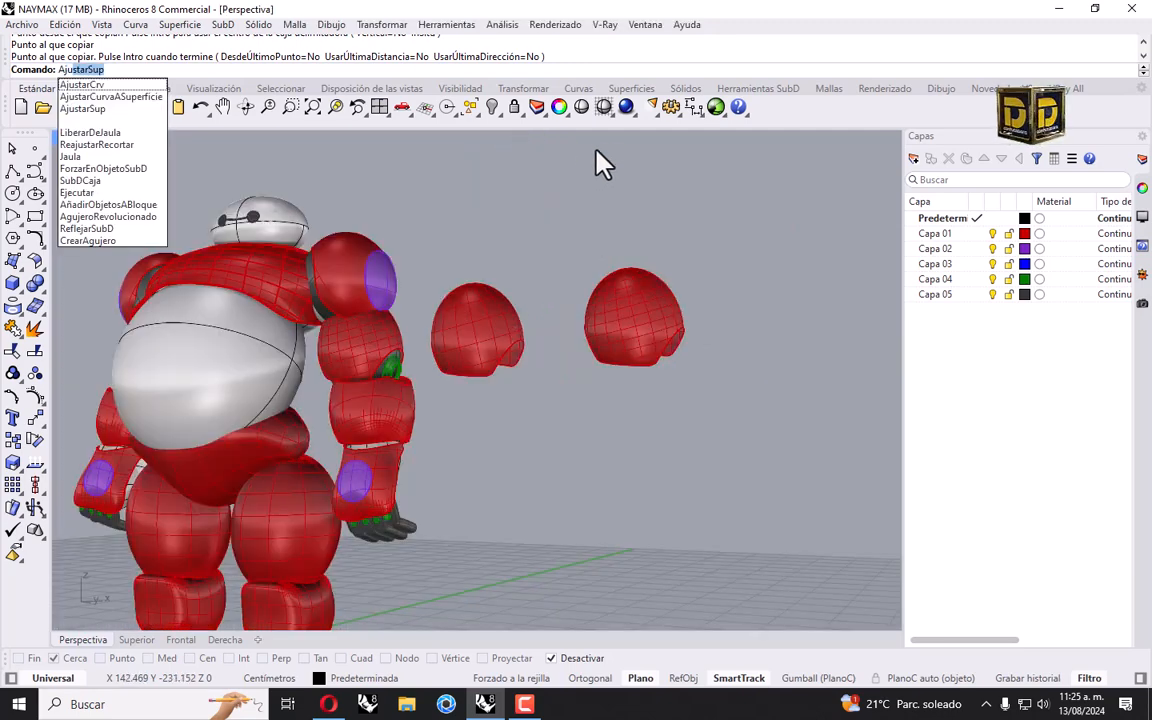
left_click(95, 108)
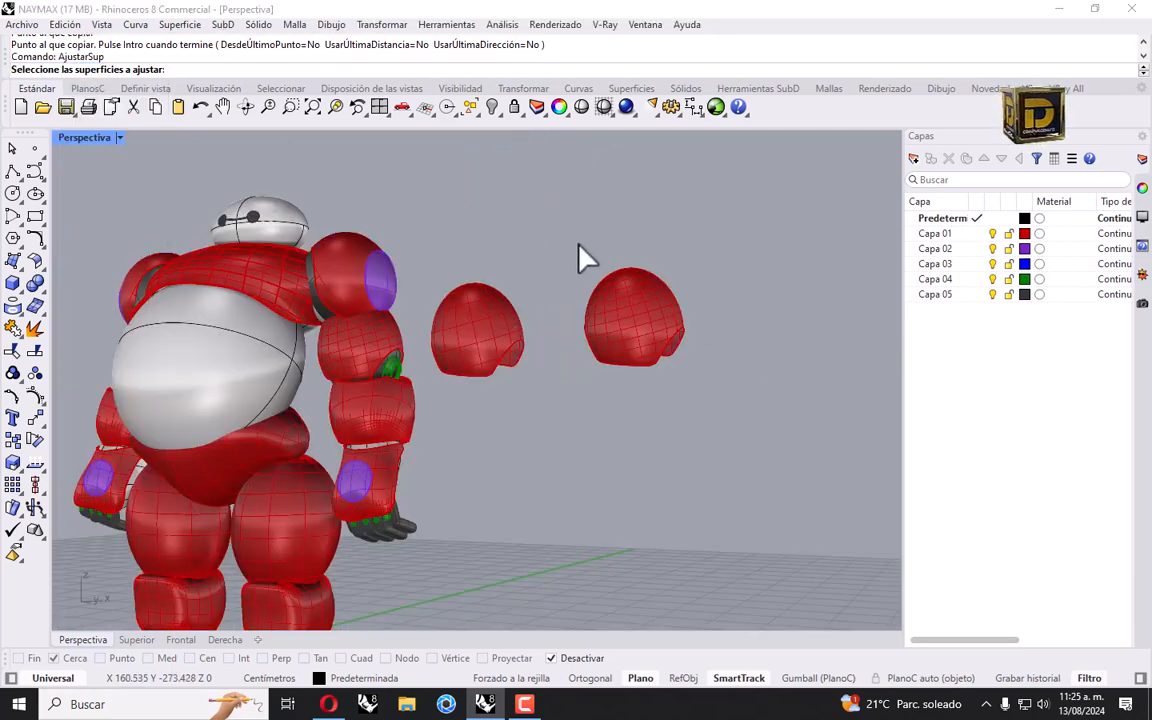
left_click(625, 308)
key("Return")
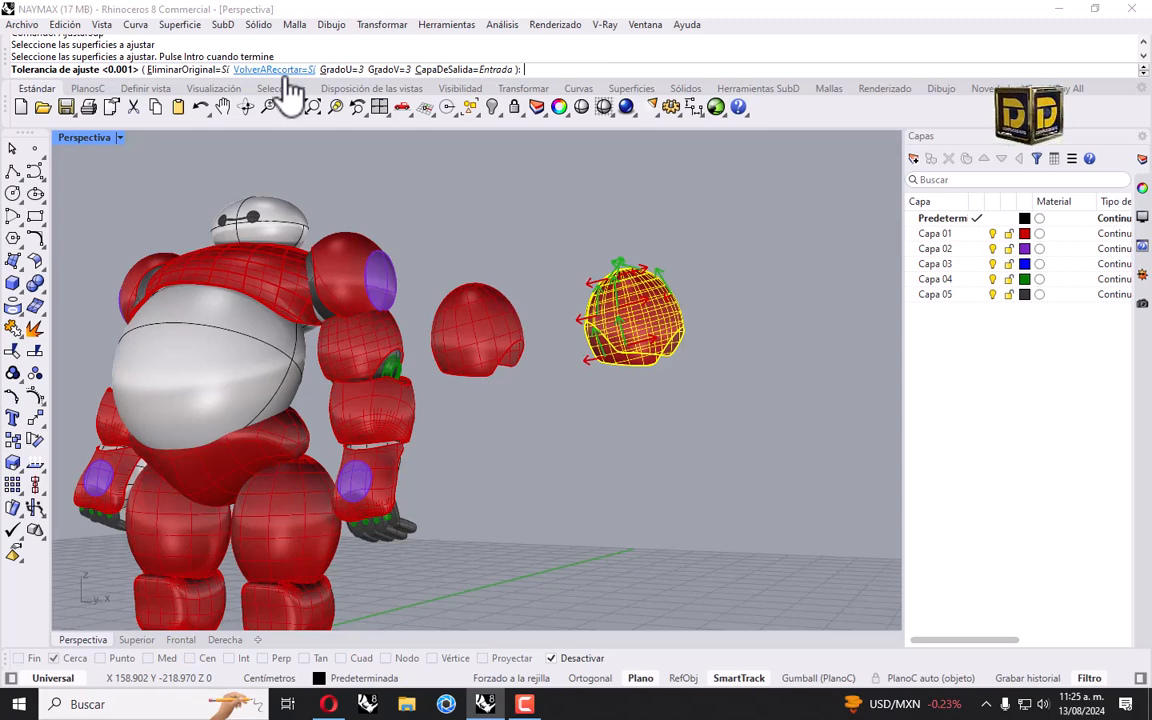
scroll(655, 308, "up", 3)
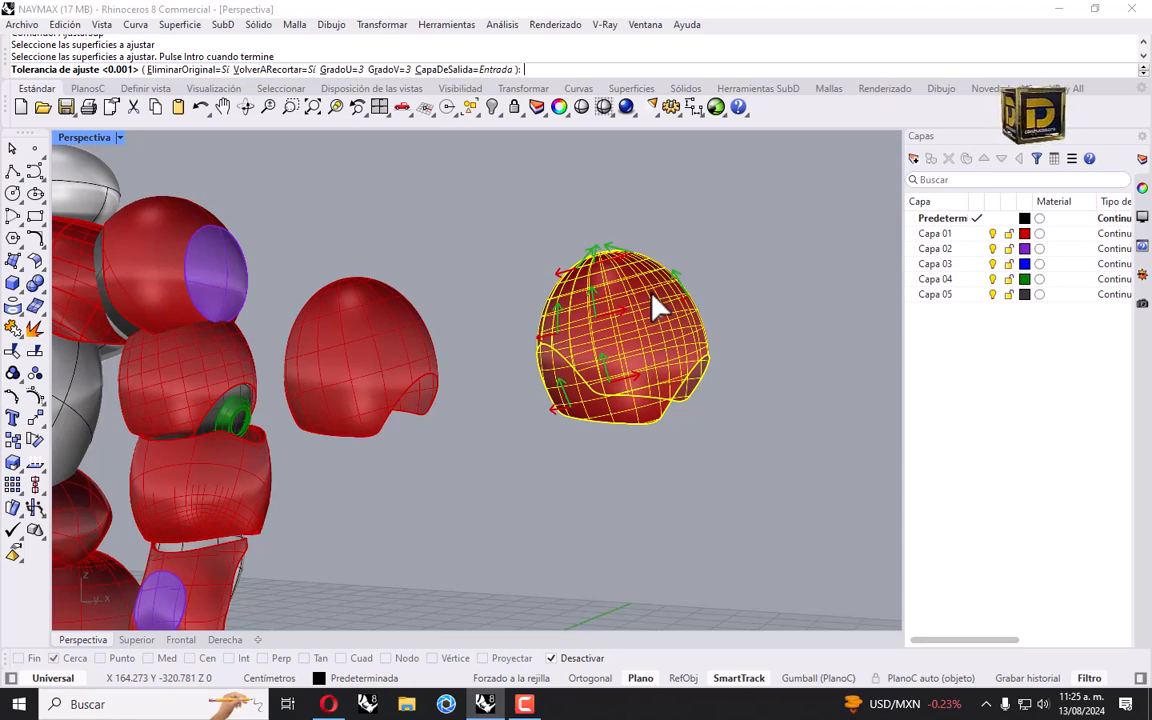
right_click_drag(694, 347, 553, 360)
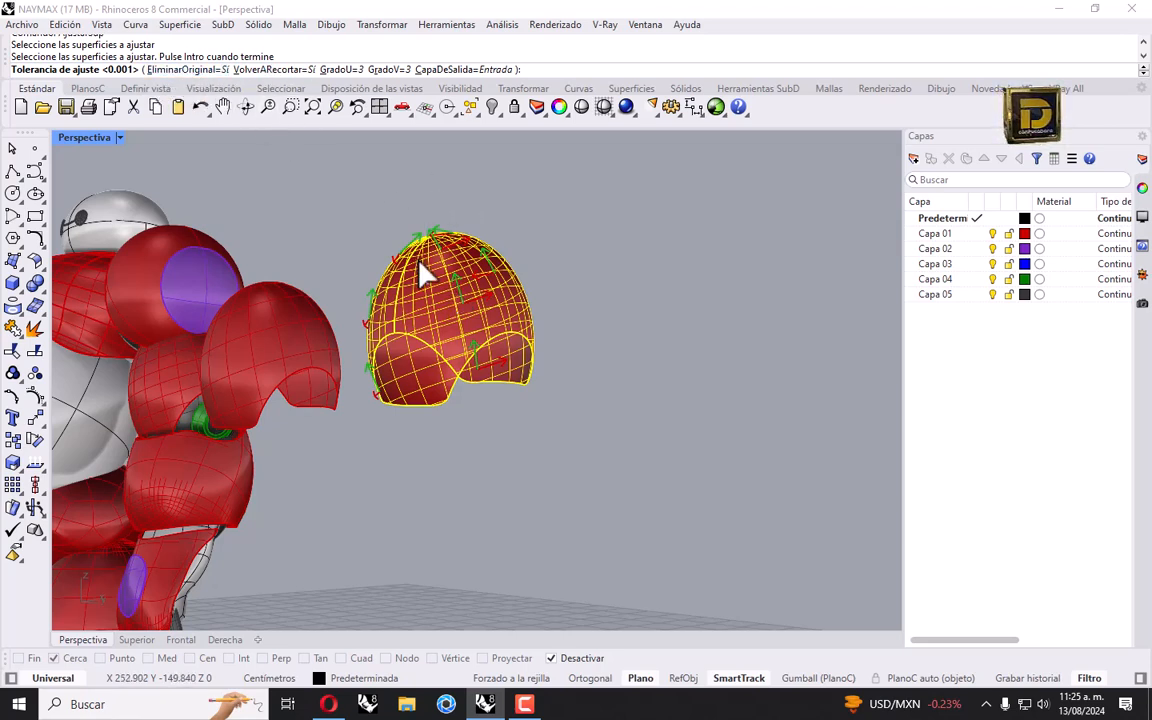
left_click(190, 69)
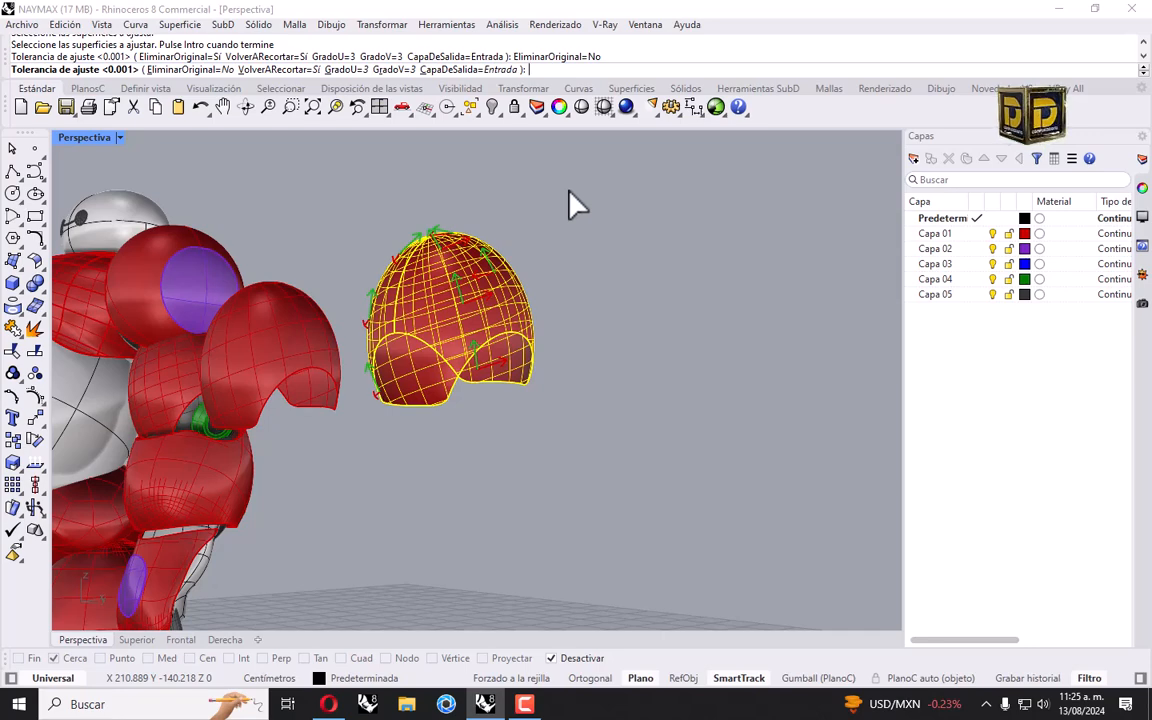
key("Return")
Step: Move the unrefitted upper-arm copy off the overlapping refitted surface, placing it beyond the other copies
left_click(476, 326)
left_click_drag(476, 326, 520, 372)
key("Escape")
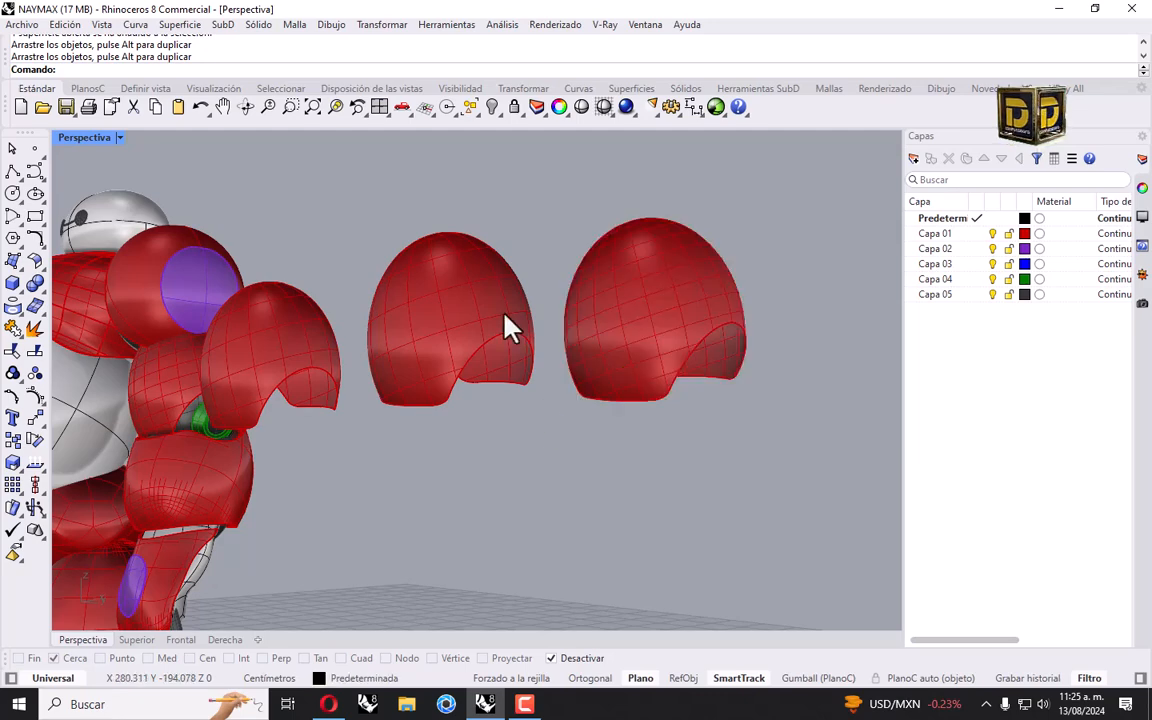
Step: Compare the isocurve density of the newly refitted upper-arm surface with that of the unrefitted copy beside it
scroll(530, 330, "up", 2)
scroll(700, 300, "up", 3)
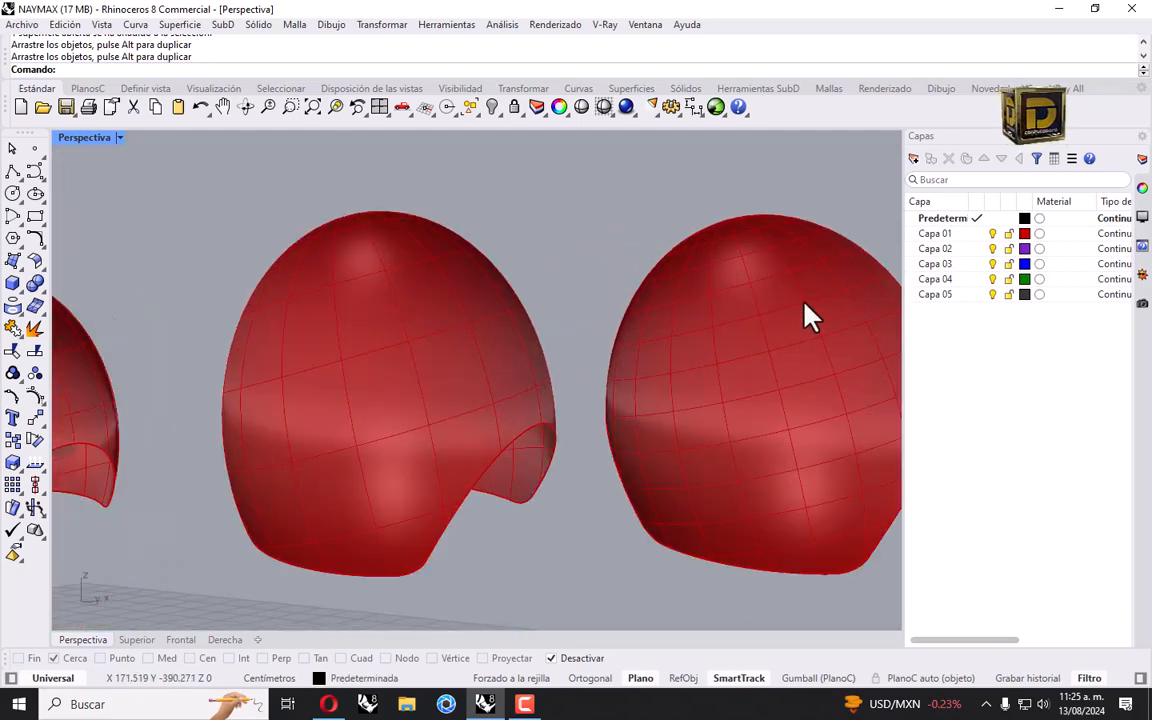
left_click(766, 386)
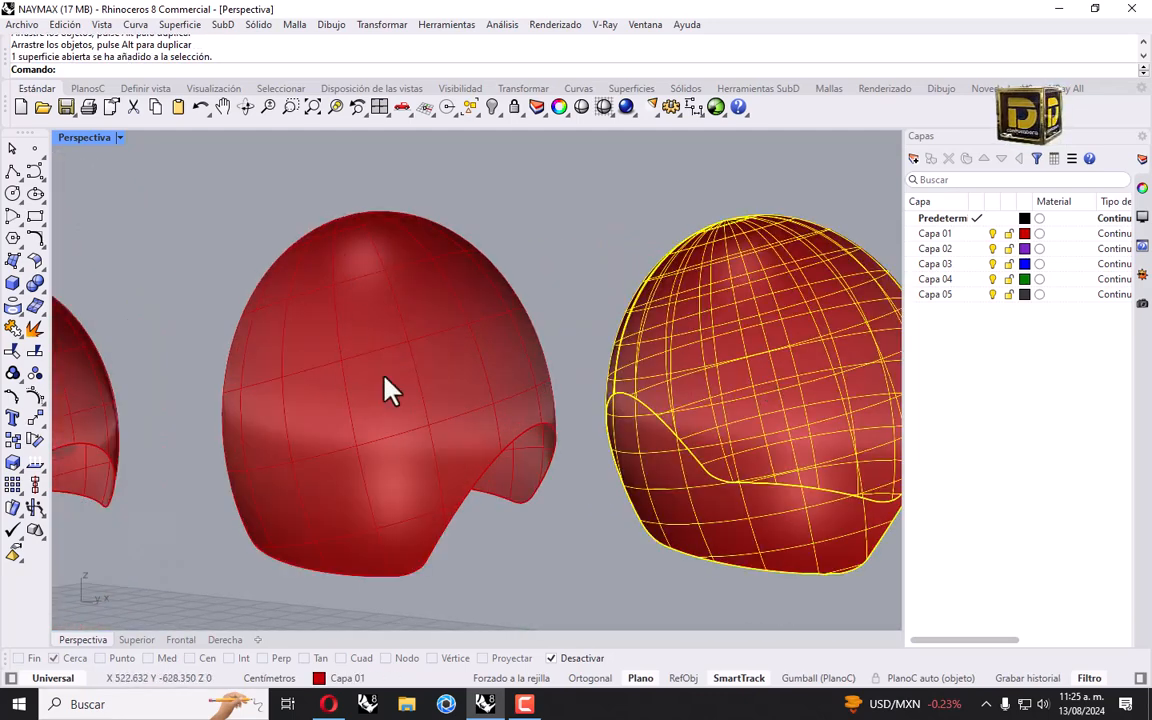
left_click(368, 398)
left_click(205, 242)
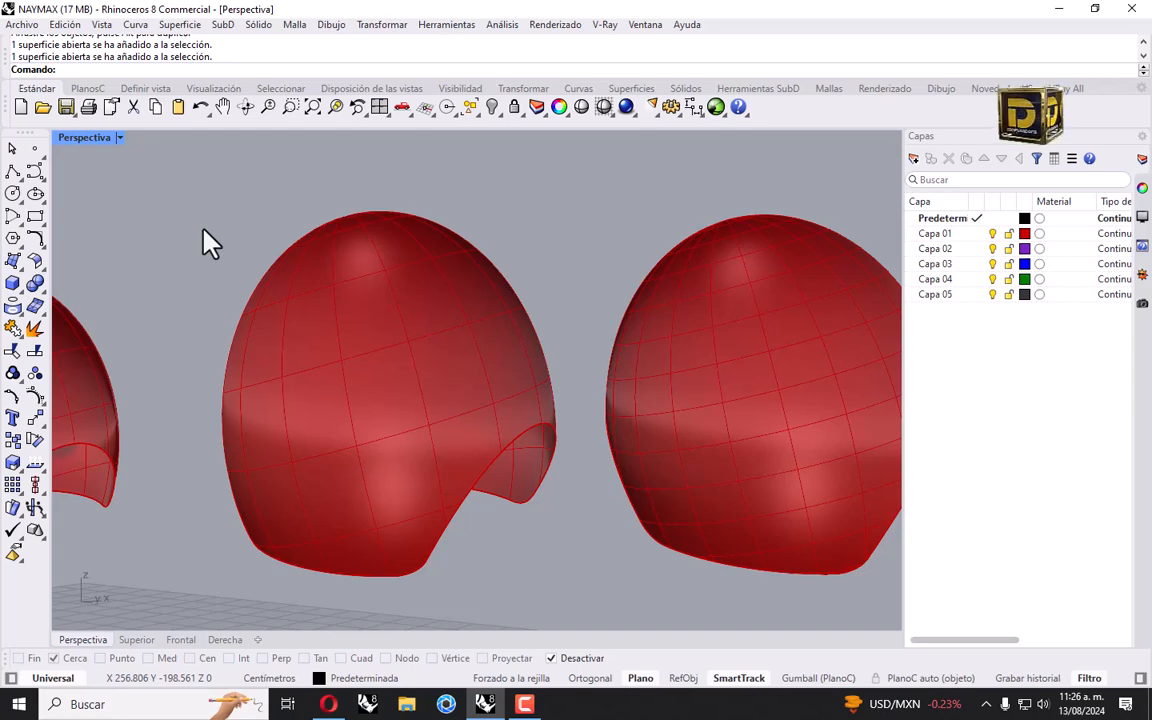
scroll(370, 390, "down", 3)
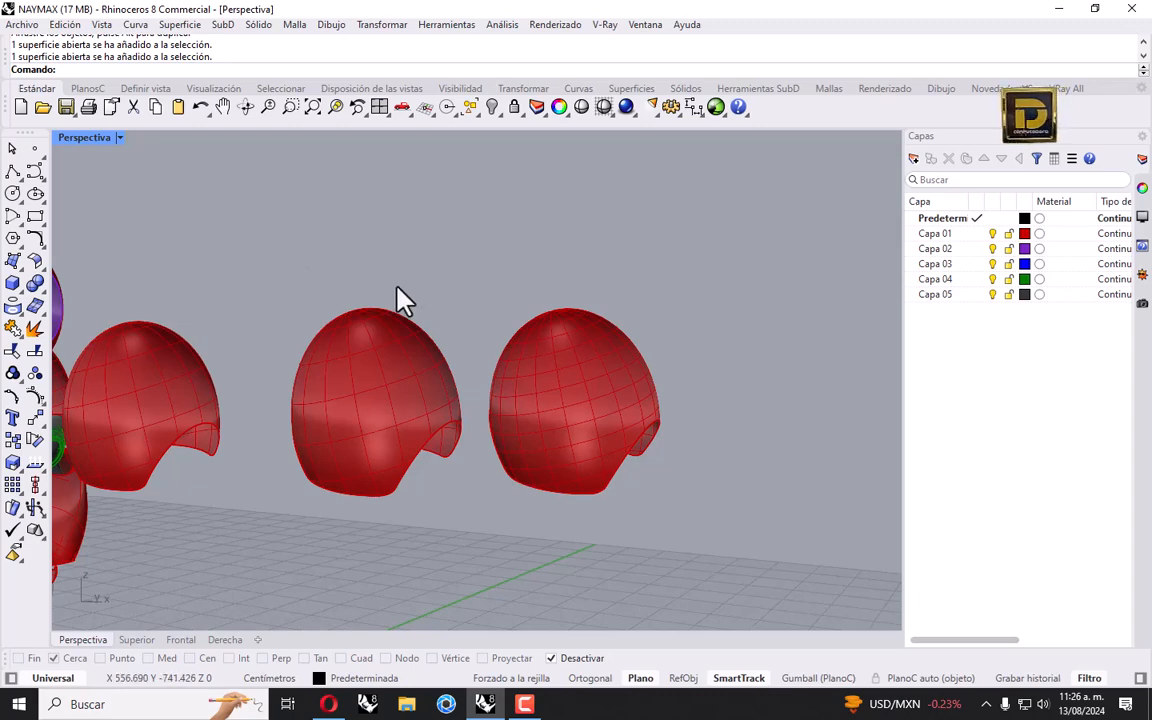
scroll(402, 287, "down", 3)
left_click(492, 330)
left_click(308, 268)
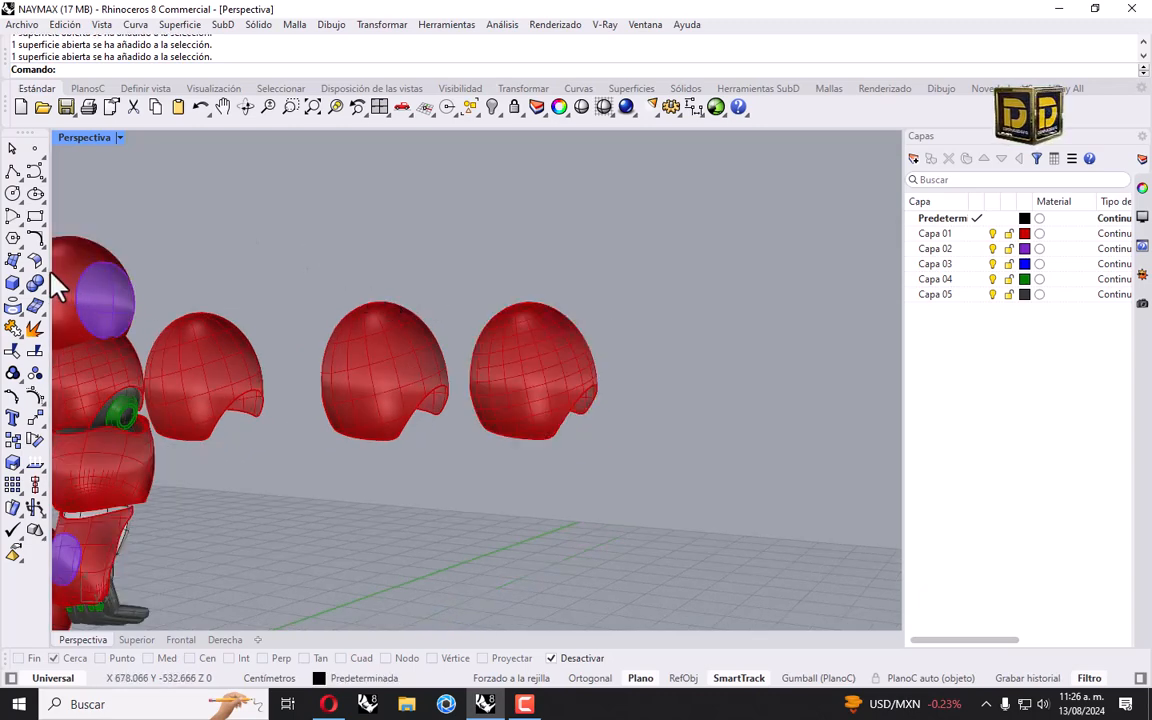
Step: Refit the outermost unrefitted copy with FitSrf at 0.001 tolerance, degree 3 in U and V, deleting the input and retrimming
left_click(42, 267)
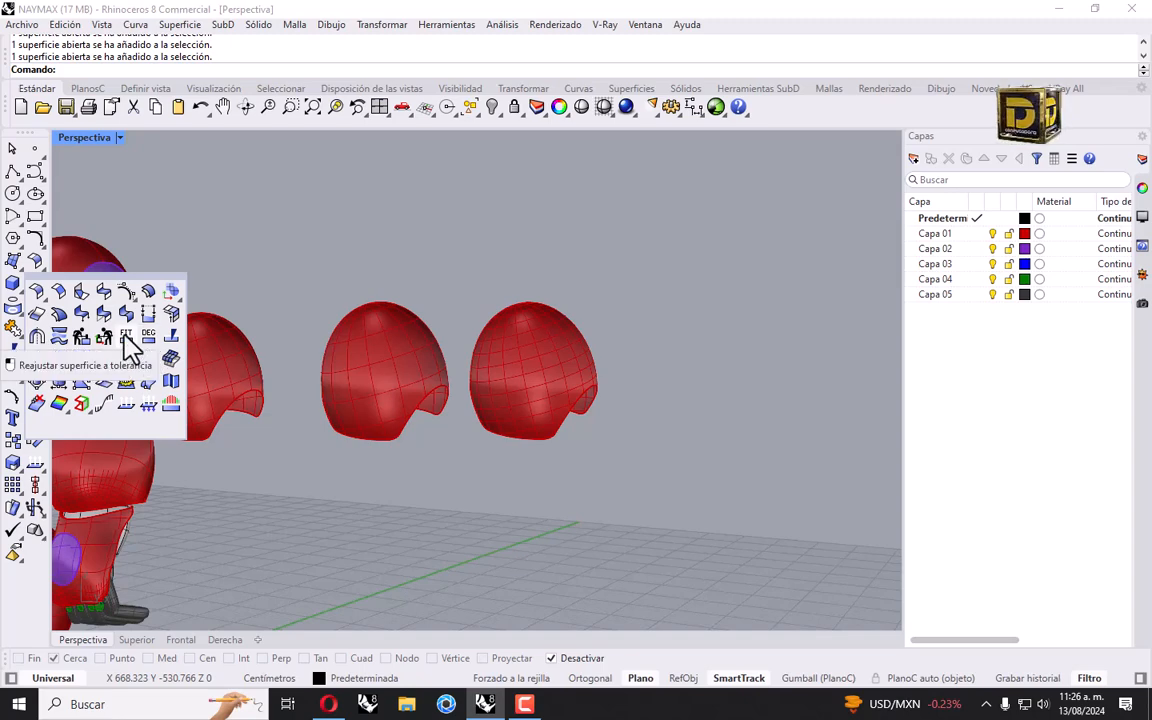
left_click(127, 336)
left_click(481, 368)
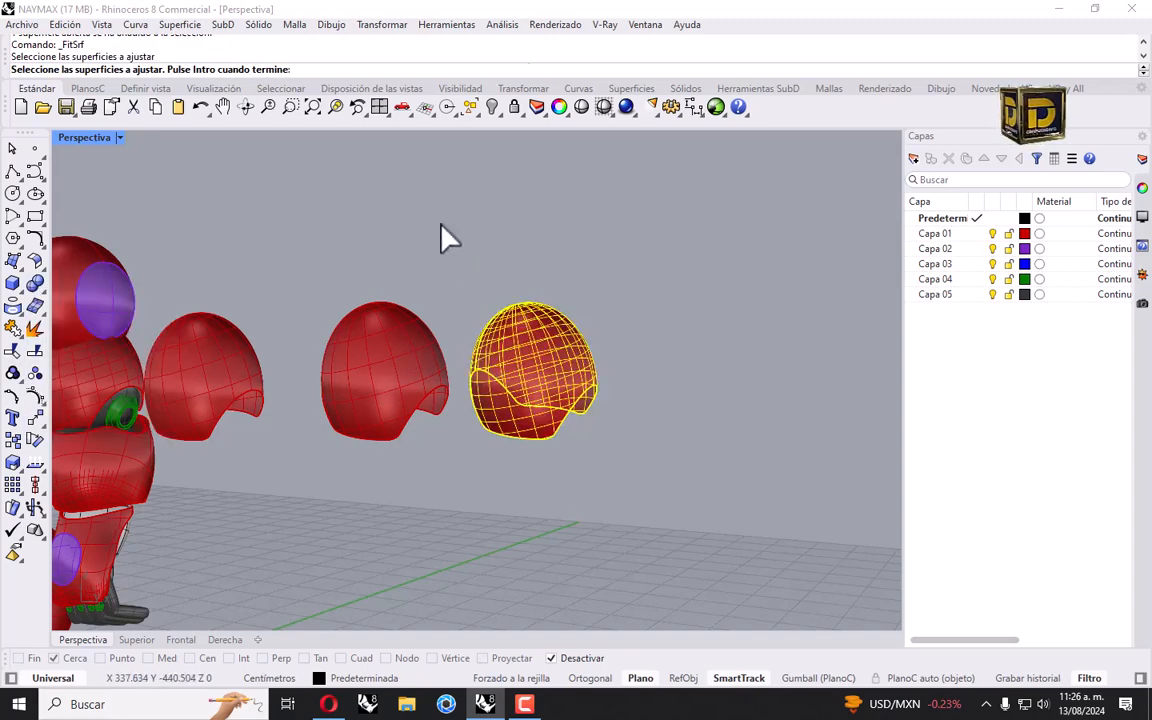
key("Return")
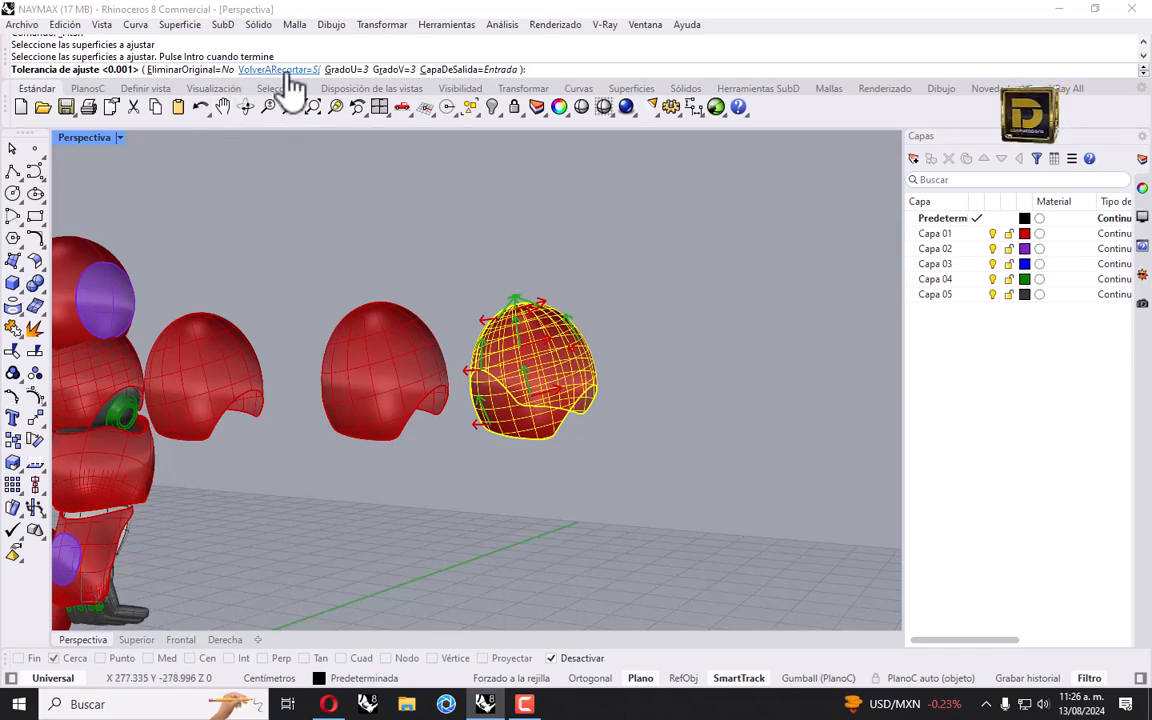
left_click(182, 69)
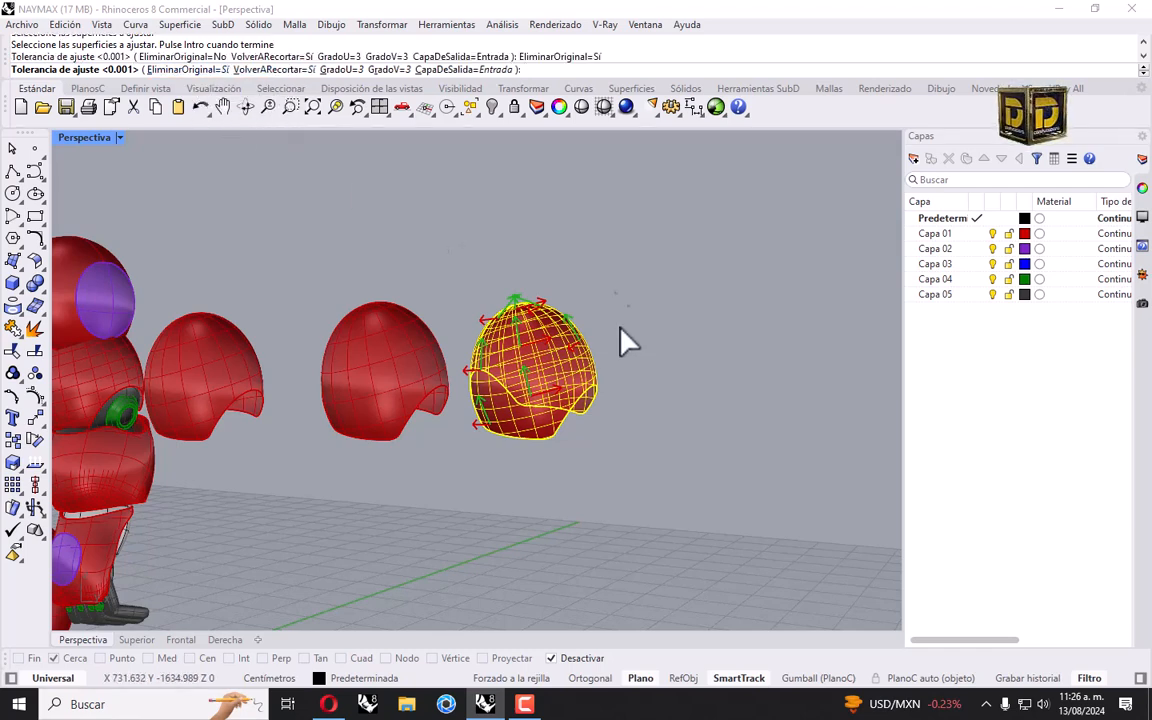
key("Return")
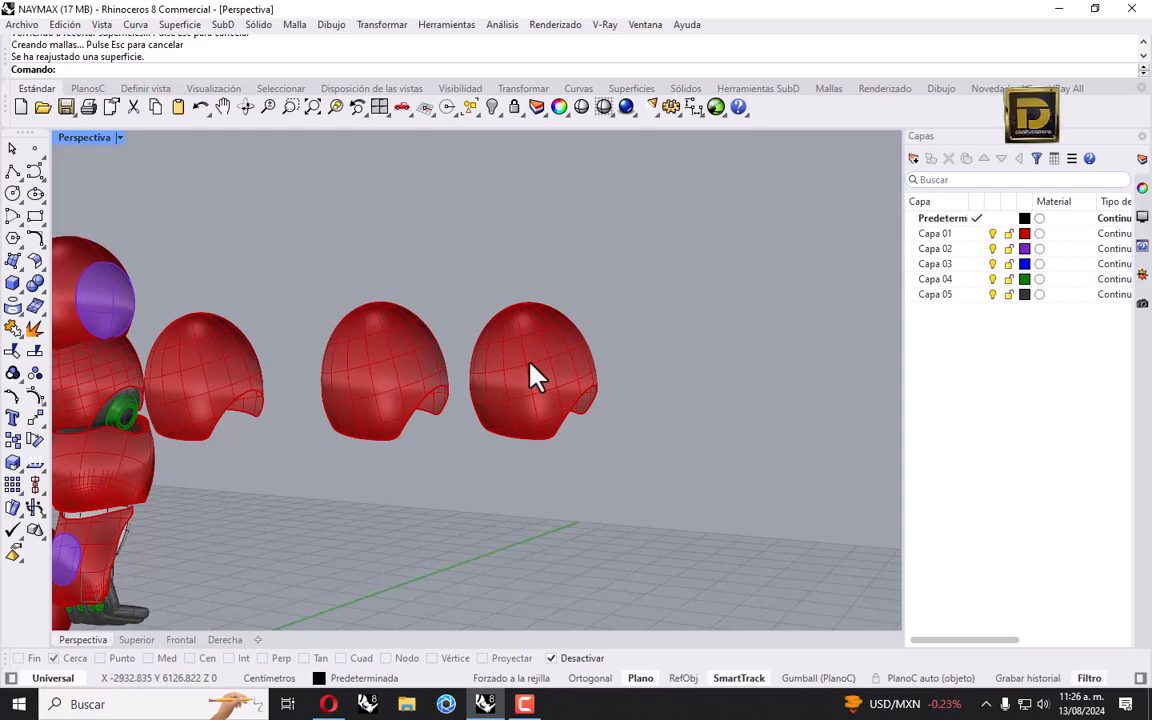
Step: Try moving the outermost refitted copy away from the other copies, and undo the move
left_click(530, 363)
left_click_drag(512, 354, 582, 387)
scroll(598, 368, "down", 8)
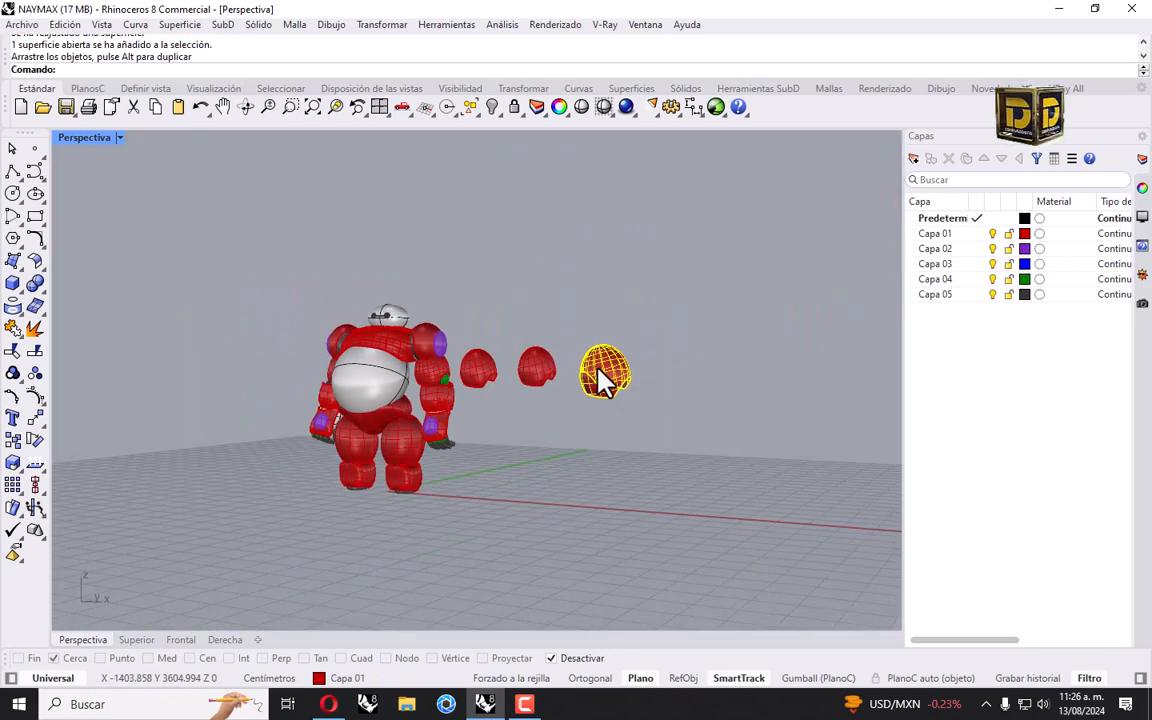
scroll(605, 380, "up", 10)
left_click(658, 365)
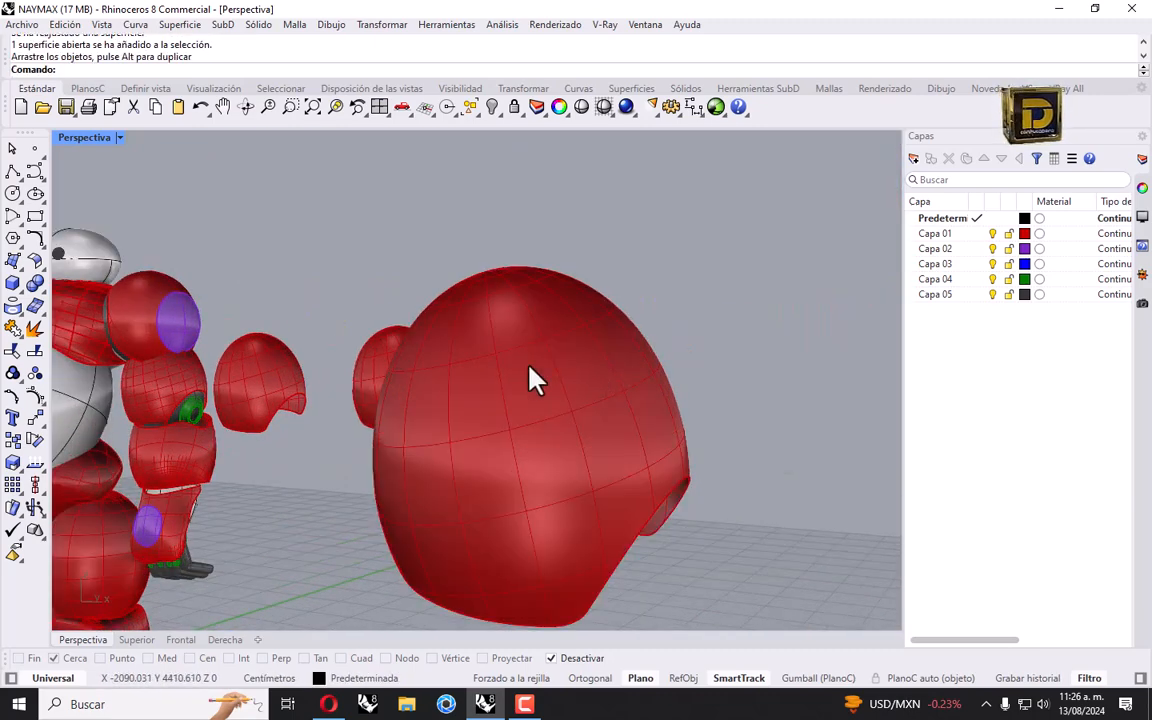
key("ctrl+z")
key("Escape")
Step: Examine the three refitted upper-arm copies beside the robot from several distances and angles
scroll(545, 388, "up", 4)
scroll(548, 388, "up", 2)
left_click(548, 388)
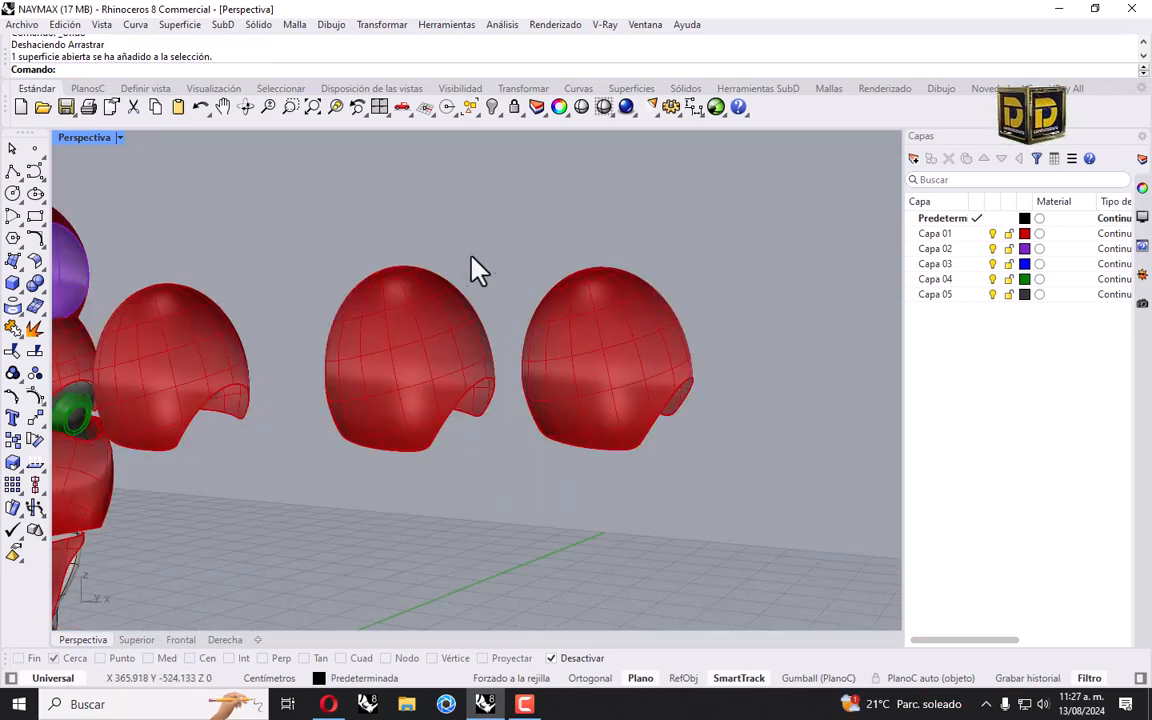
scroll(530, 342, "down", 4)
scroll(520, 330, "up", 2)
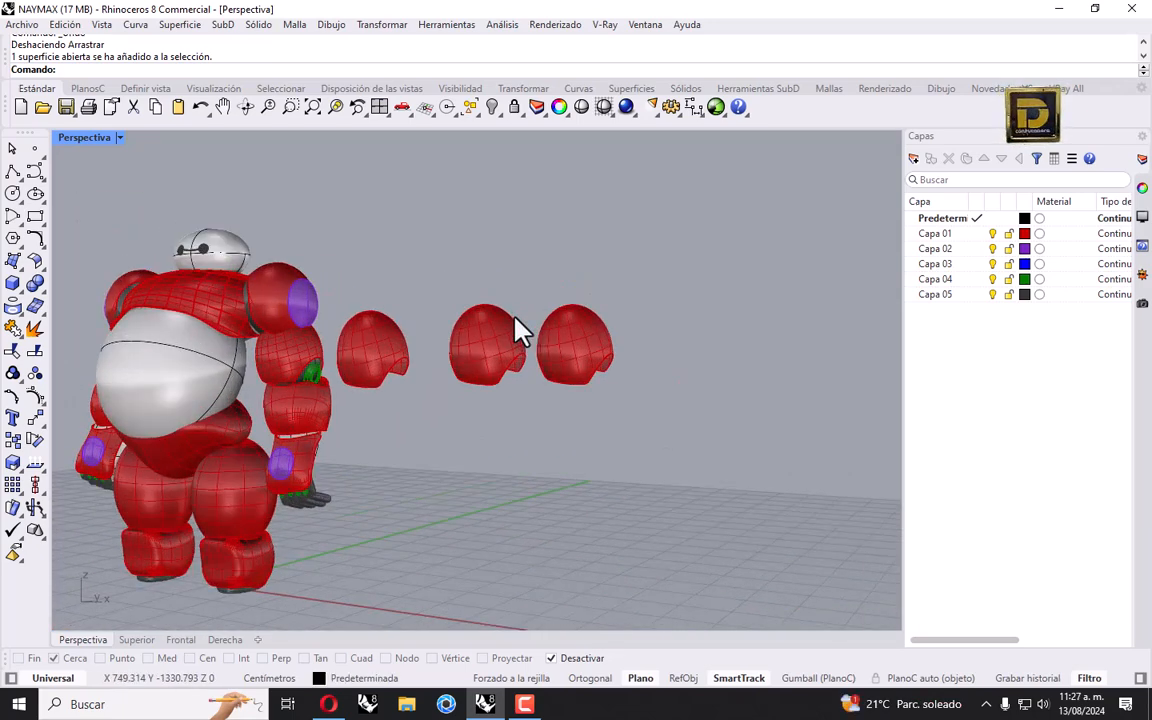
right_click_drag(278, 309, 305, 265)
scroll(306, 257, "down", 5)
scroll(178, 331, "up", 5)
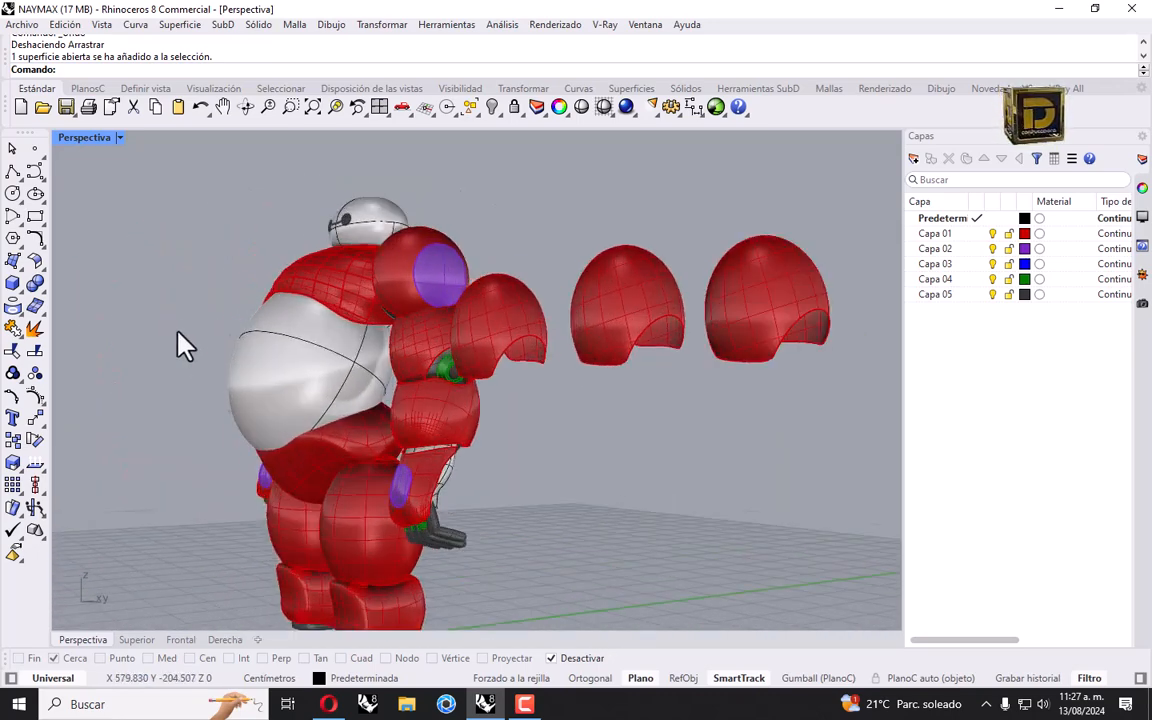